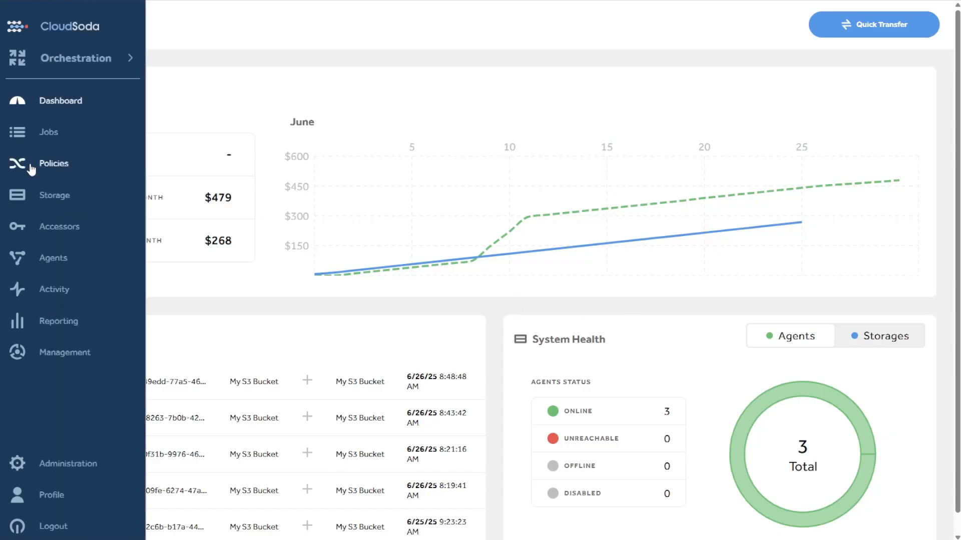
Step: Open the policies overview and start creating a new policy
{"action": "left_click", "coordinate": [40, 169]}
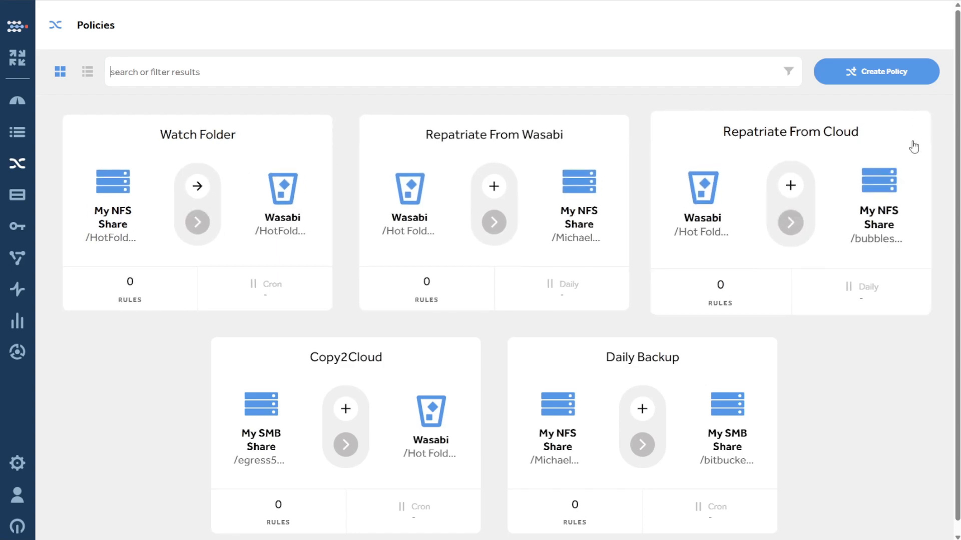
{"action": "left_click", "coordinate": [905, 80]}
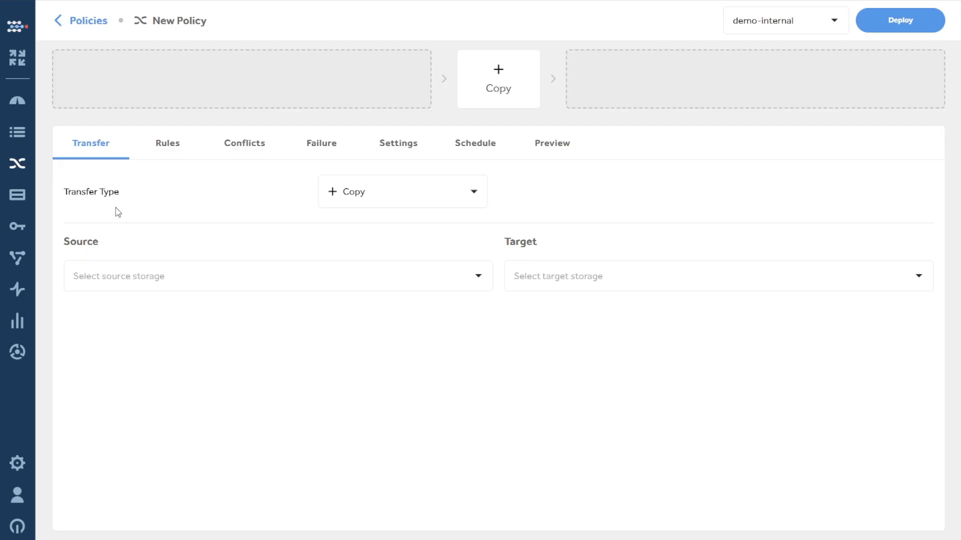
{"action": "left_click_drag", "start_coordinate": [122, 200], "coordinate": [60, 208]}
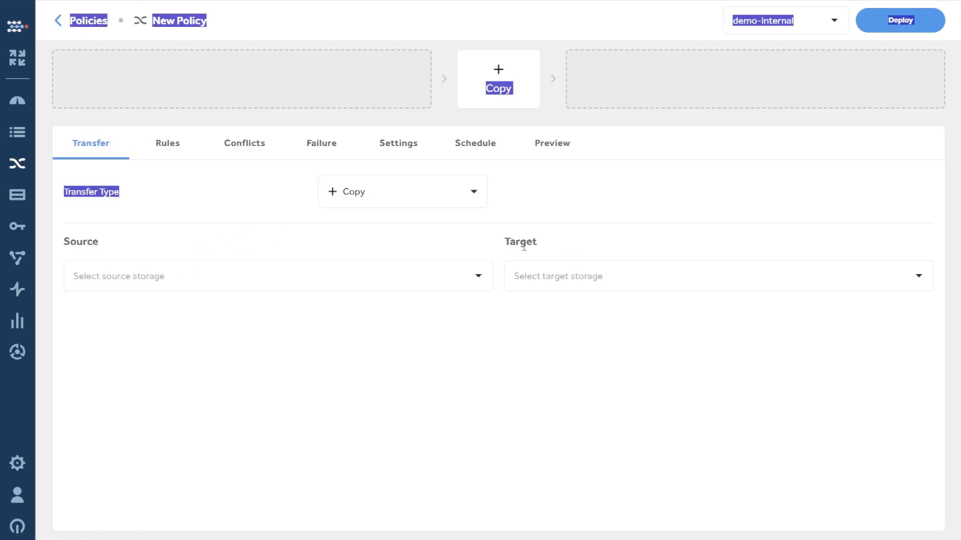
{"action": "left_click", "coordinate": [289, 204]}
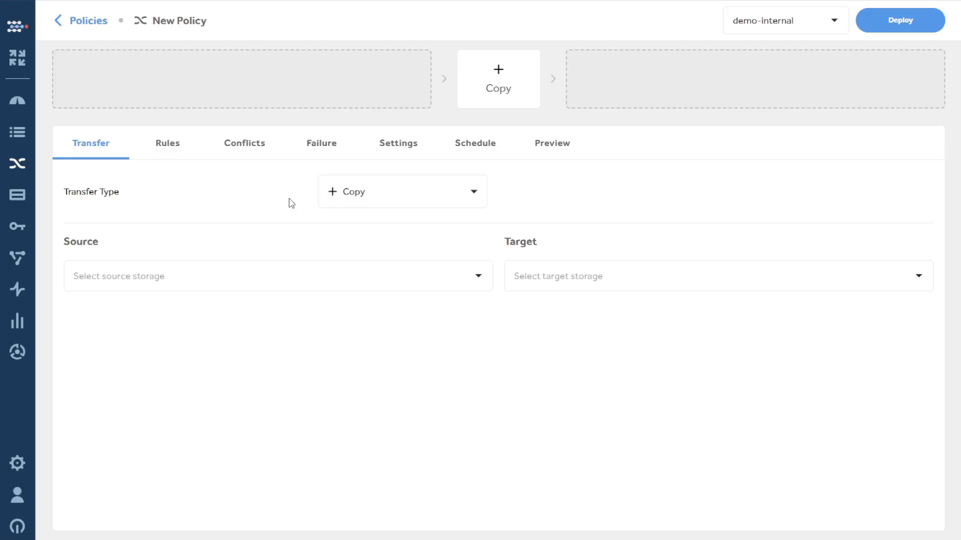
Step: Set the policy's source to the Day 1 folder on My SMB Share
{"action": "left_click", "coordinate": [172, 271]}
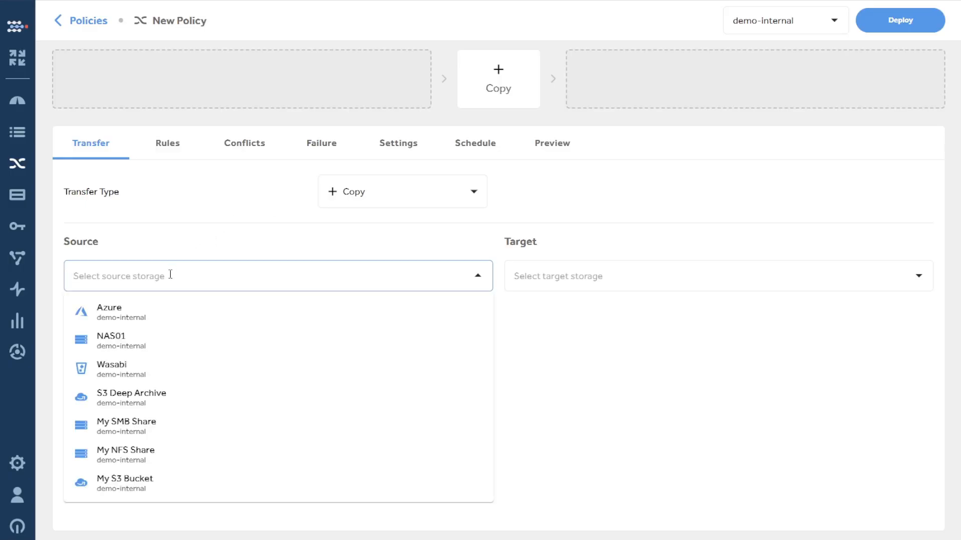
{"action": "left_click", "coordinate": [176, 431]}
{"action": "left_click", "coordinate": [225, 314]}
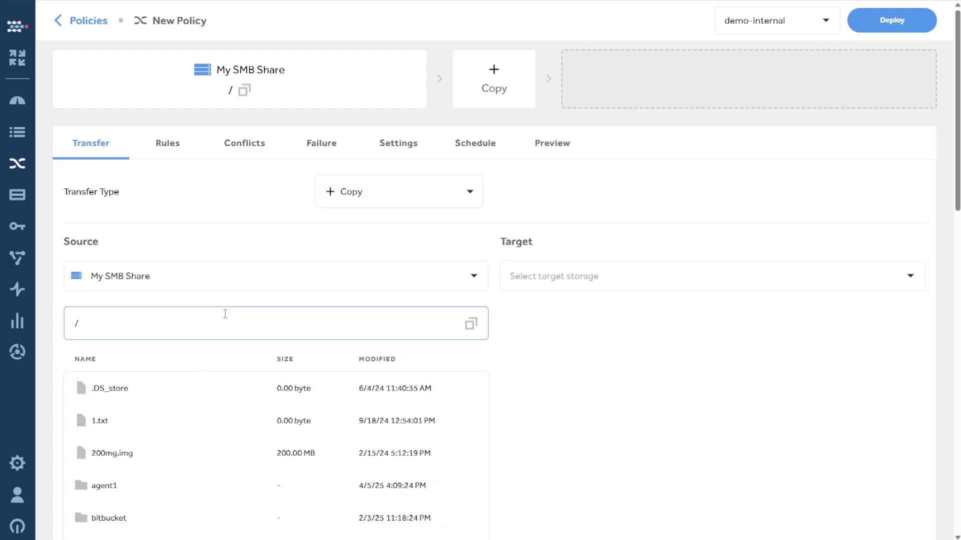
{"action": "scroll", "coordinate": [433, 408], "scroll_direction": "down", "scroll_amount": 5}
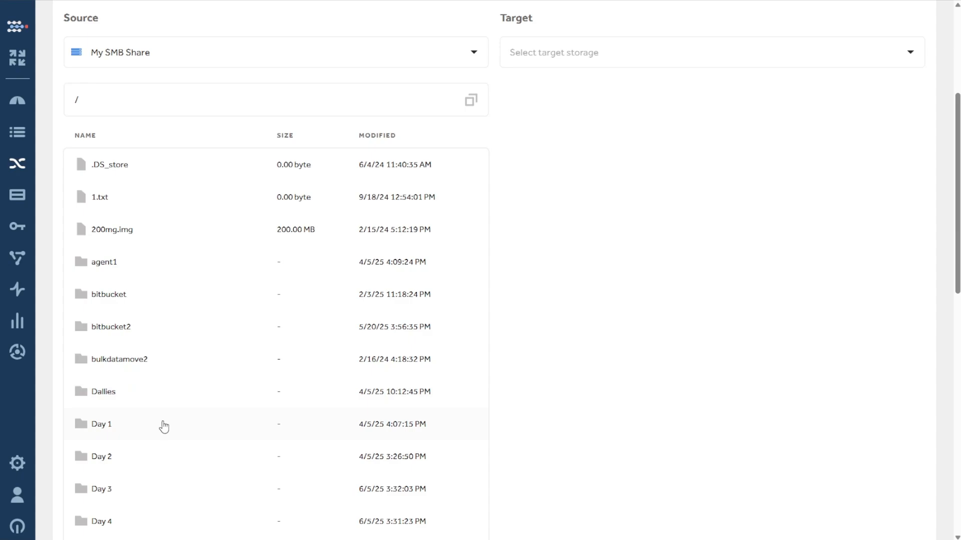
{"action": "left_click", "coordinate": [150, 434]}
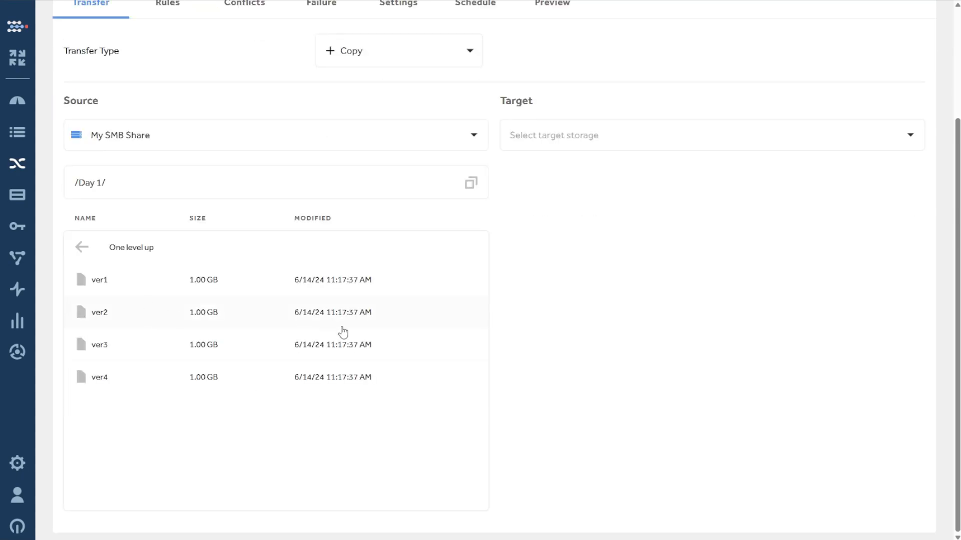
{"action": "scroll", "coordinate": [415, 346], "scroll_direction": "up", "scroll_amount": 3}
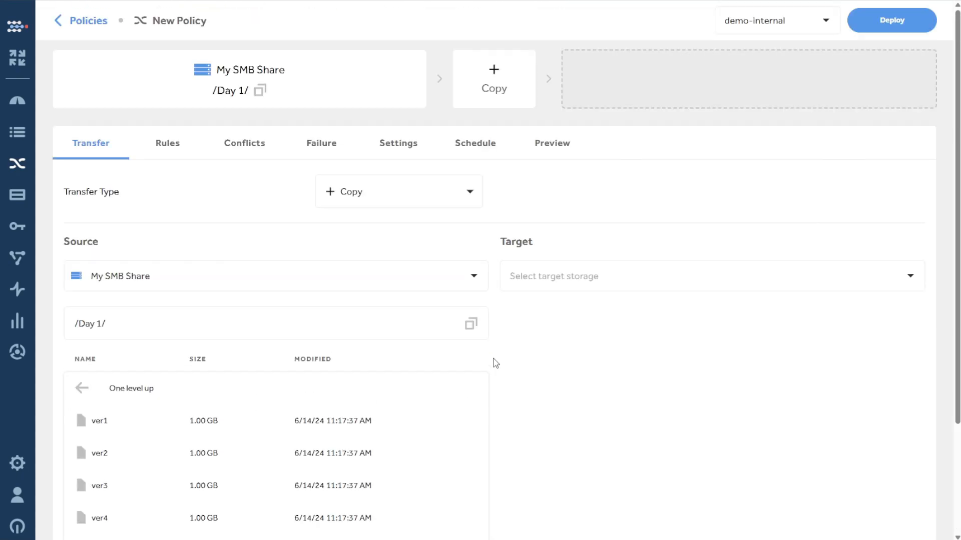
Step: Check the available transfer types and set the target storage to My S3 Bucket
{"action": "left_click", "coordinate": [437, 194]}
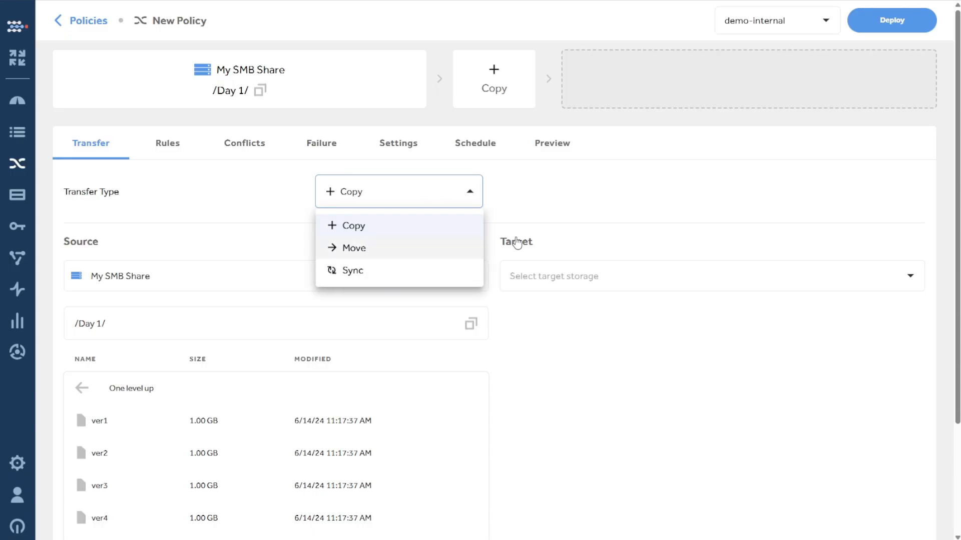
{"action": "left_click", "coordinate": [575, 227]}
{"action": "left_click", "coordinate": [637, 290]}
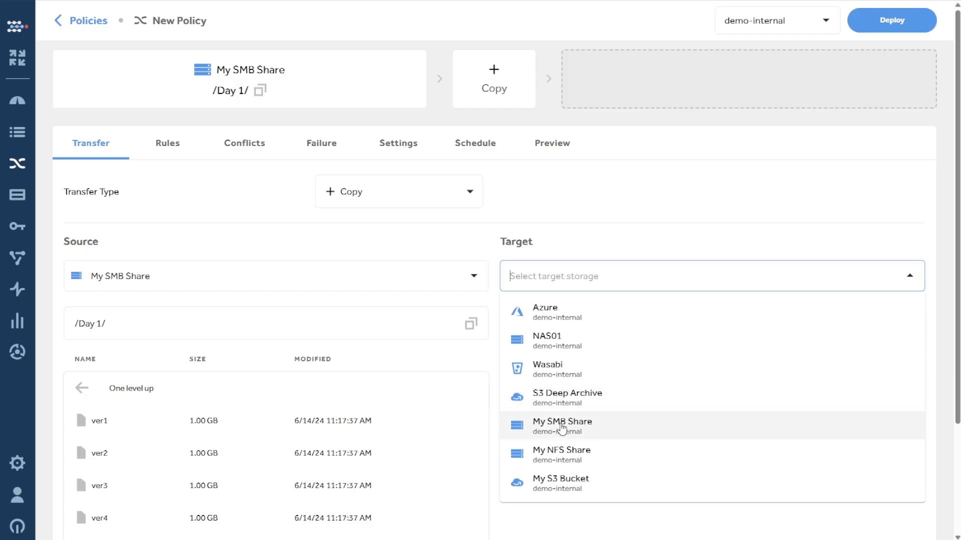
{"action": "left_click", "coordinate": [575, 492]}
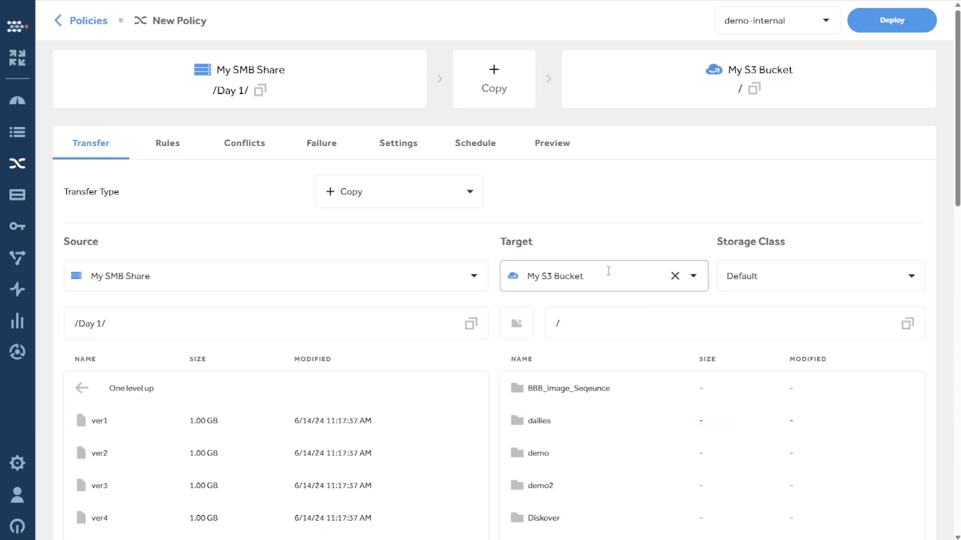
Step: Set the S3 target's storage class to Glacier Deep Archive, and change it to Standard IA
{"action": "left_click", "coordinate": [823, 279]}
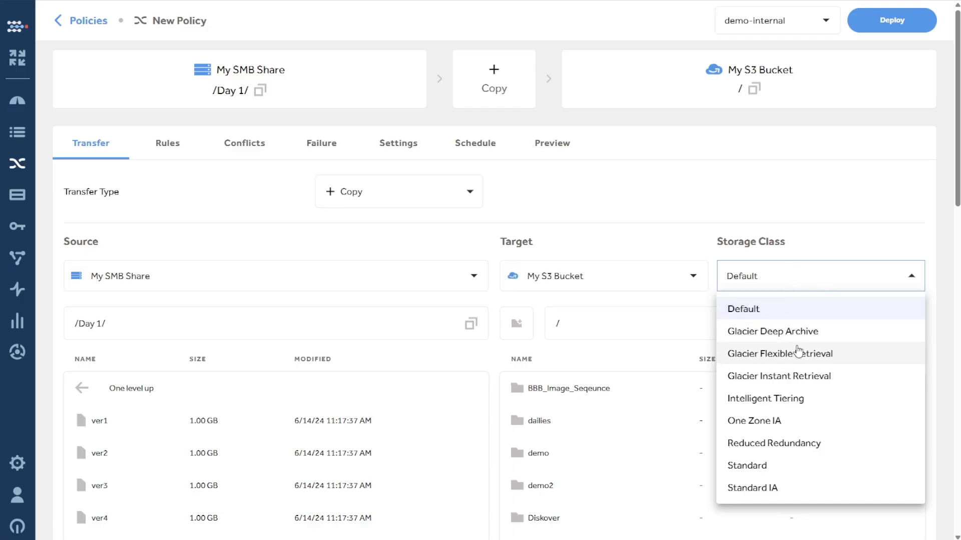
{"action": "left_click", "coordinate": [811, 333]}
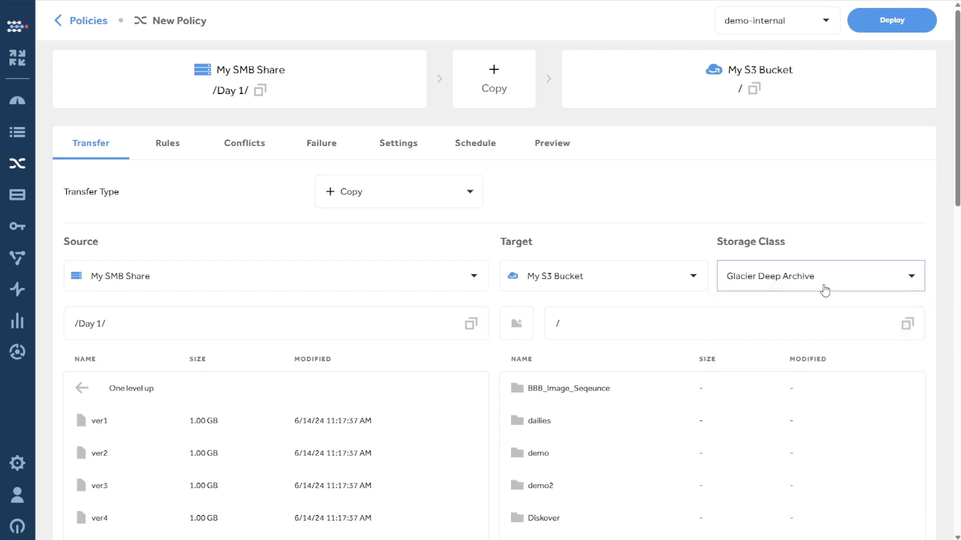
{"action": "left_click", "coordinate": [823, 285]}
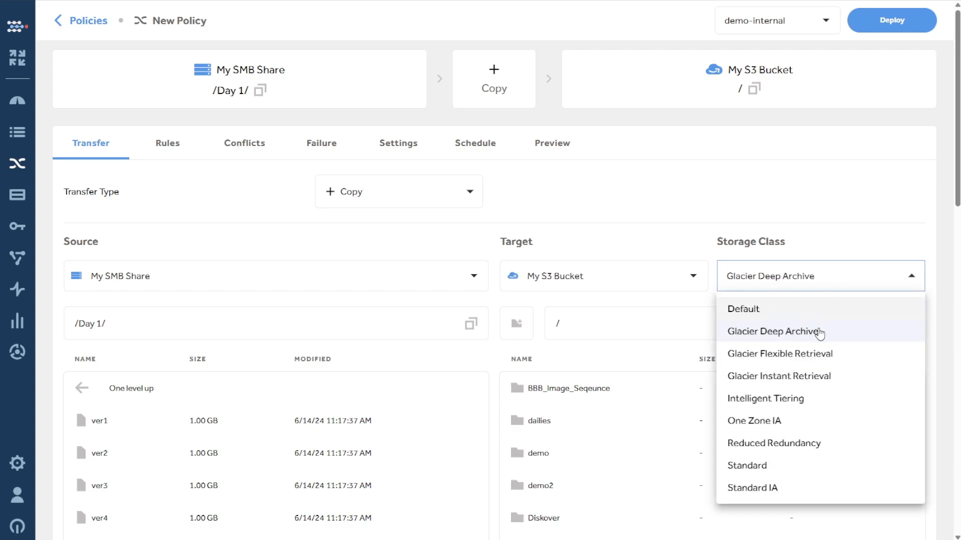
{"action": "left_click", "coordinate": [793, 493]}
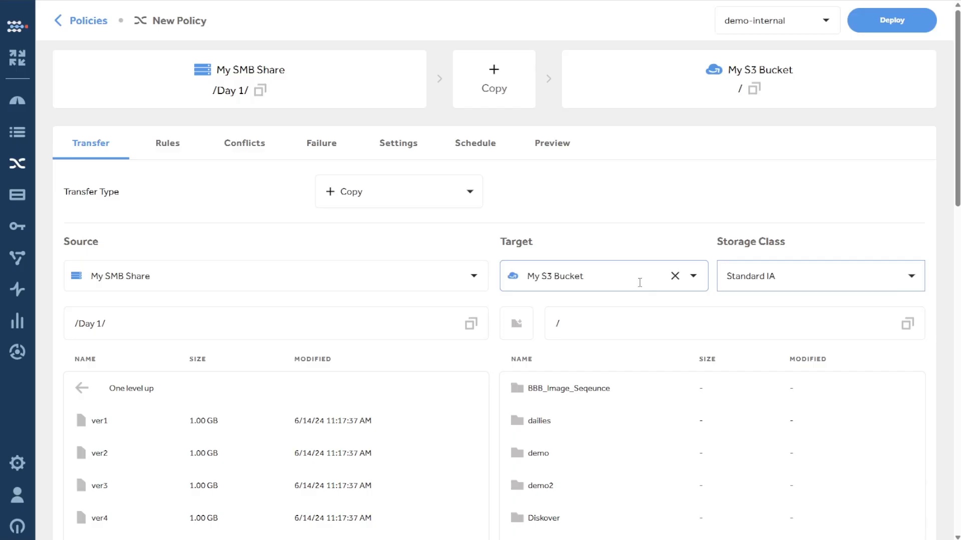
Step: Switch the target storage to Azure and view its access tier options
{"action": "left_click", "coordinate": [644, 261]}
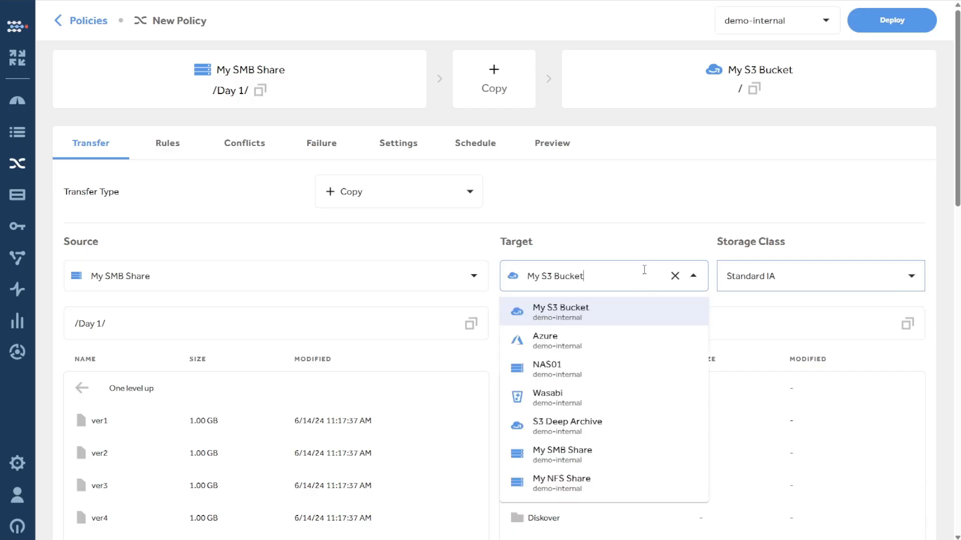
{"action": "left_click", "coordinate": [642, 339]}
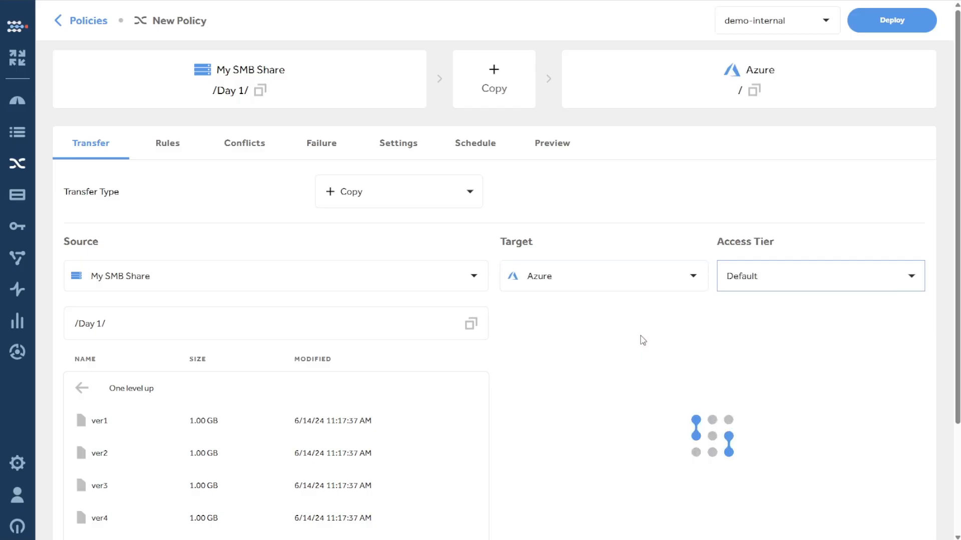
{"action": "left_click", "coordinate": [774, 283]}
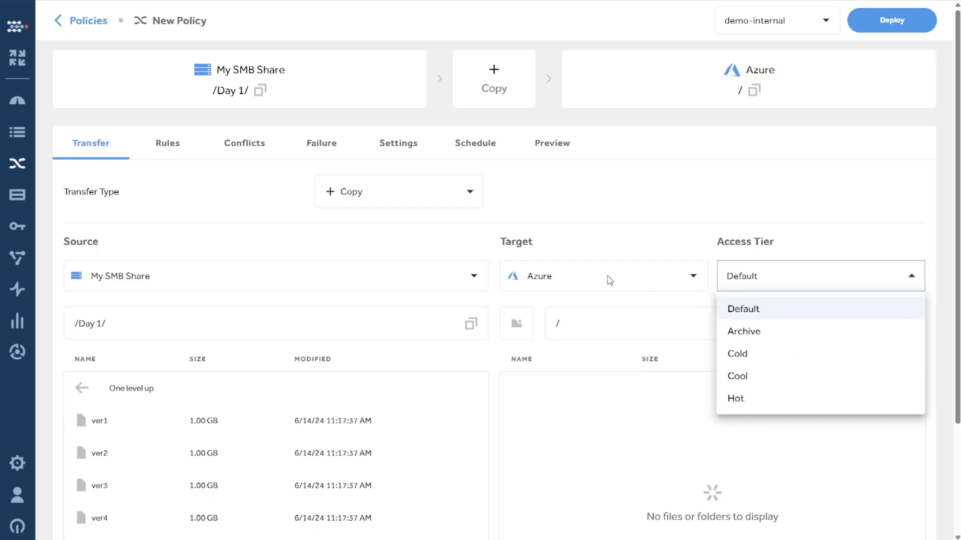
{"action": "left_click", "coordinate": [636, 257]}
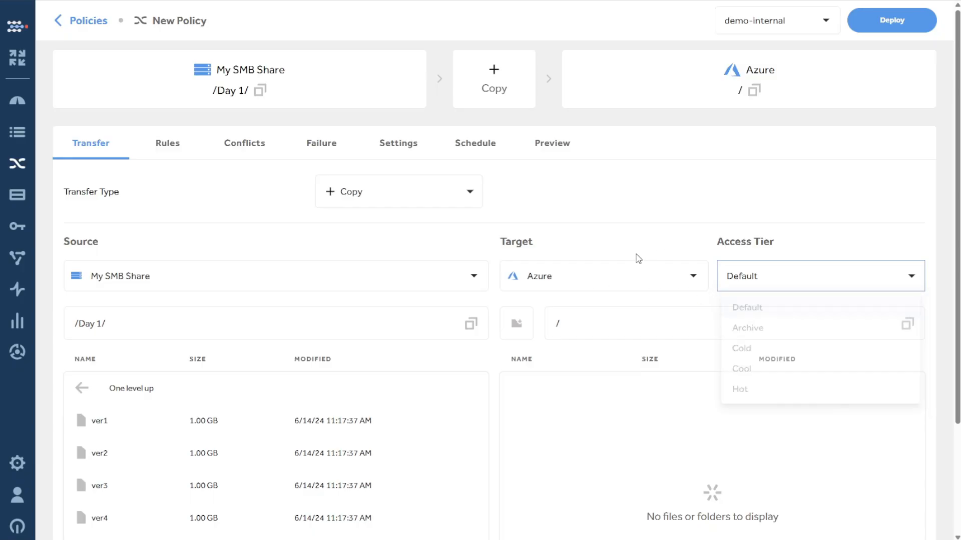
Step: Set the target storage to Wasabi and review the transfer type options, keeping Copy
{"action": "left_click", "coordinate": [632, 270]}
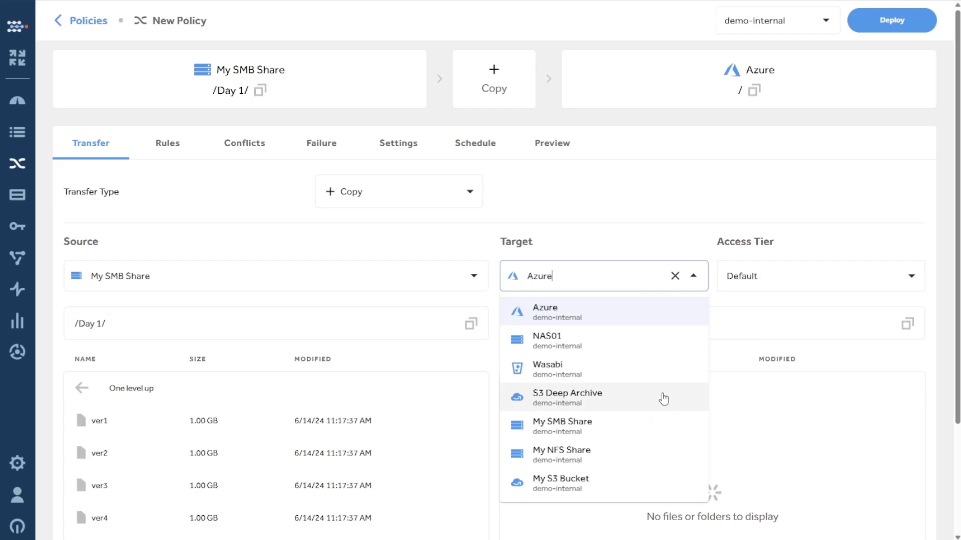
{"action": "left_click", "coordinate": [640, 368]}
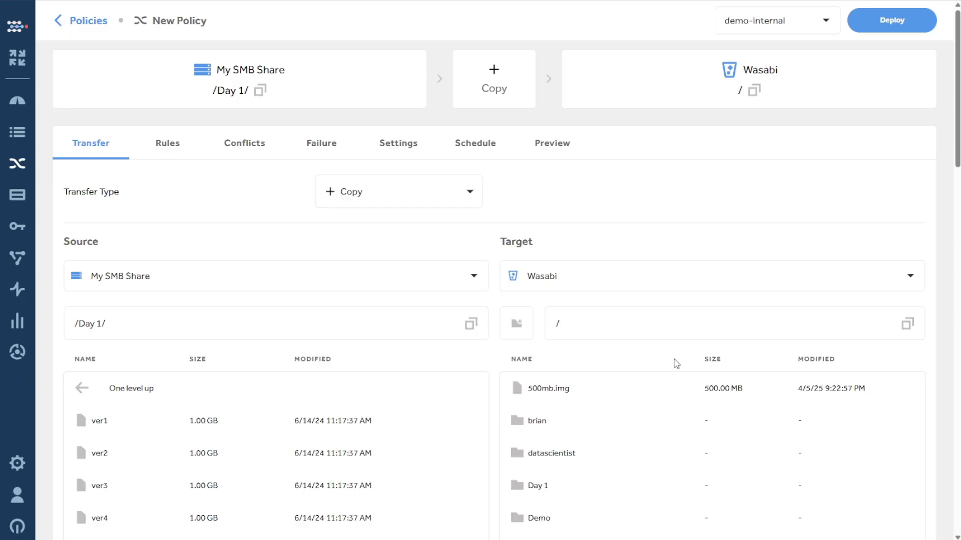
{"action": "left_click", "coordinate": [359, 200]}
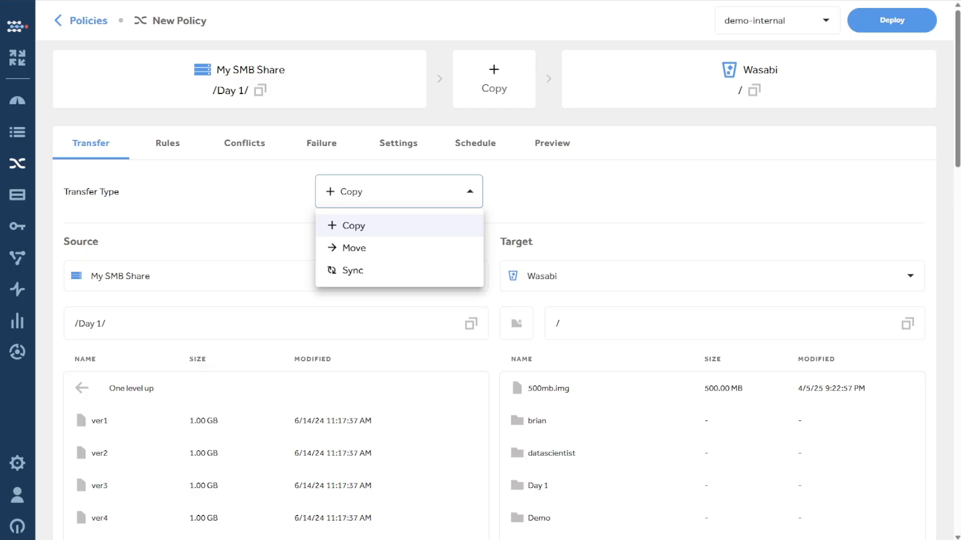
{"action": "left_click", "coordinate": [686, 189]}
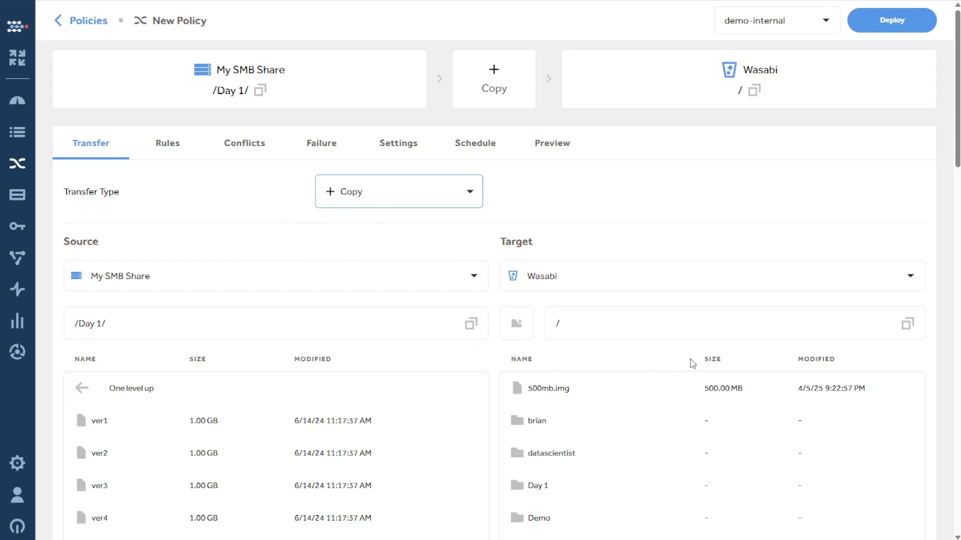
{"action": "scroll", "coordinate": [766, 229], "scroll_direction": "down", "scroll_amount": 1}
{"action": "scroll", "coordinate": [750, 220], "scroll_direction": "down", "scroll_amount": 2}
{"action": "scroll", "coordinate": [579, 128], "scroll_direction": "up", "scroll_amount": 3}
Step: Add a rule to the policy using the File name condition with the contains operator
{"action": "left_click", "coordinate": [174, 148]}
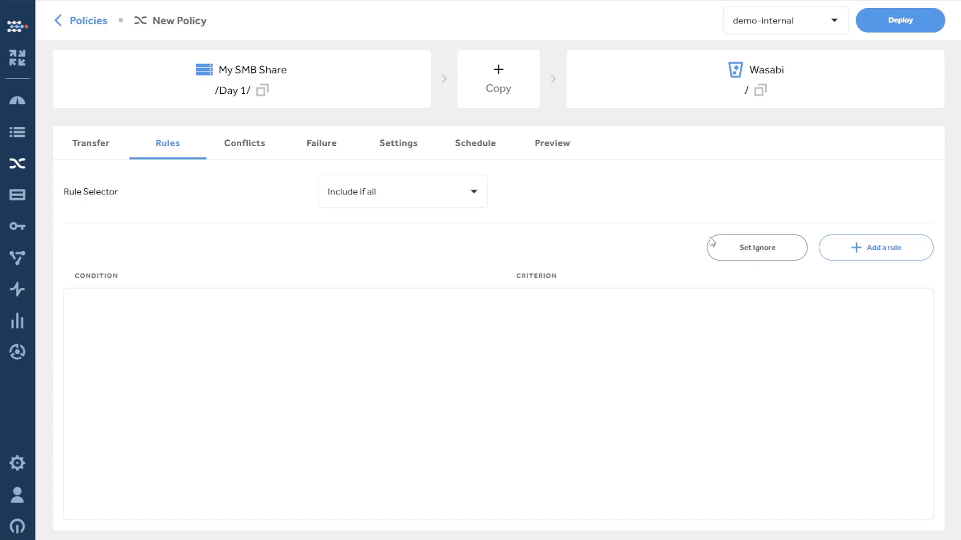
{"action": "left_click", "coordinate": [856, 247]}
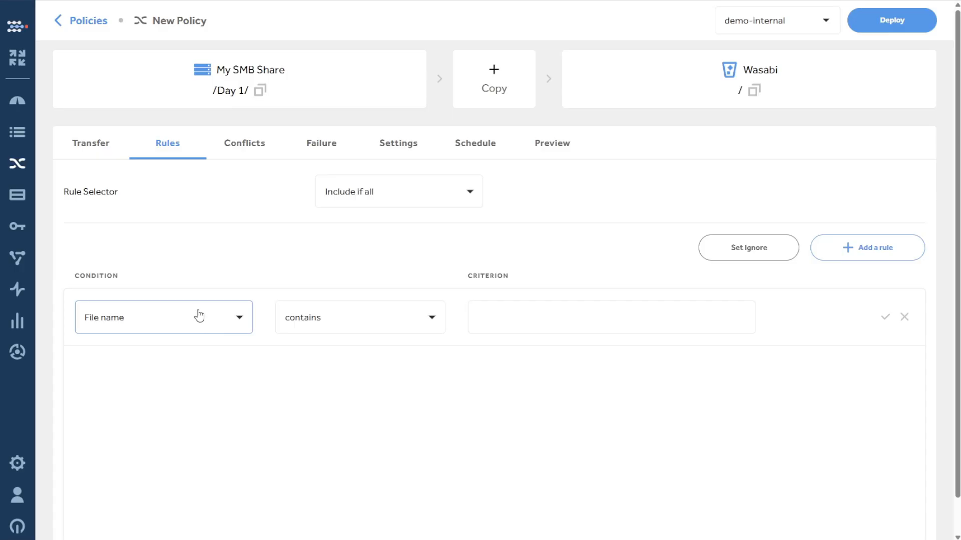
{"action": "left_click", "coordinate": [380, 317]}
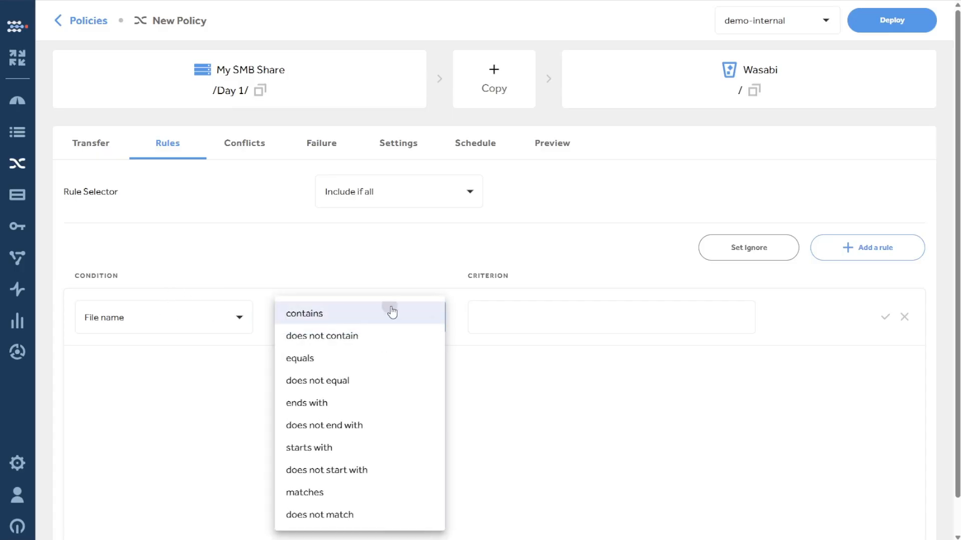
{"action": "left_click", "coordinate": [390, 312]}
{"action": "left_click", "coordinate": [535, 323]}
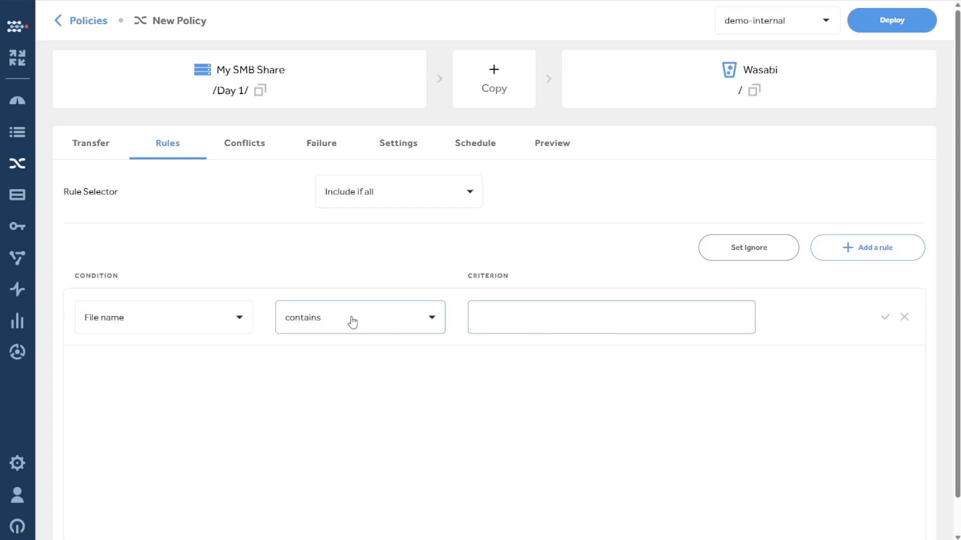
Step: Change the rule's condition to File modified before 6/2/25, 12:00:00 AM
{"action": "left_click", "coordinate": [188, 317]}
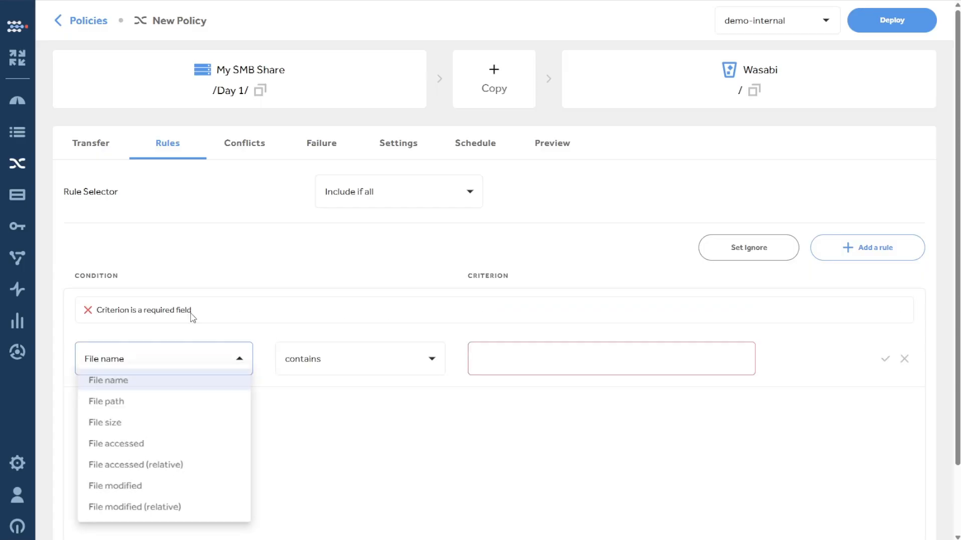
{"action": "left_click", "coordinate": [182, 491]}
{"action": "left_click", "coordinate": [594, 351]}
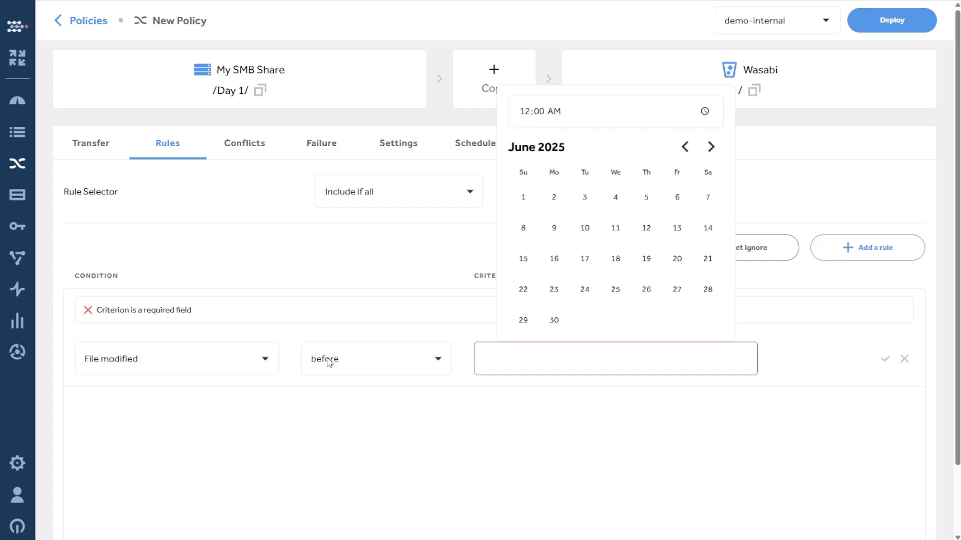
{"action": "left_click", "coordinate": [554, 196]}
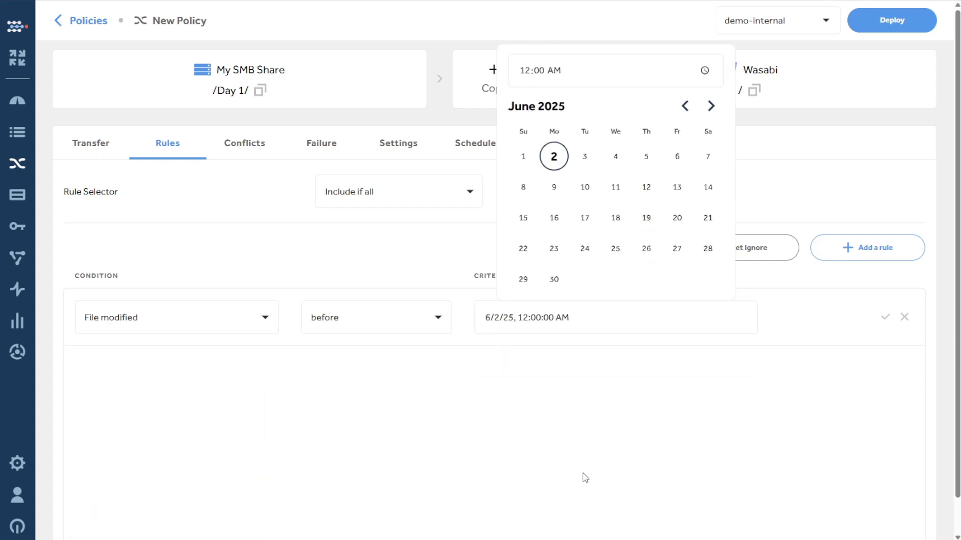
{"action": "left_click", "coordinate": [595, 404]}
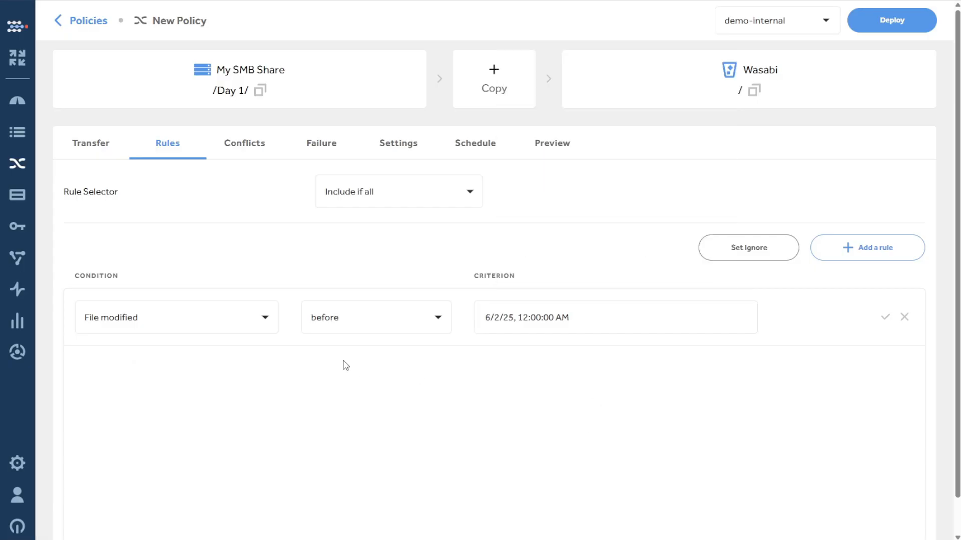
Step: Change the rule to File accessed (relative) older than 70 days, save it, and test disabling and re-enabling it
{"action": "left_click", "coordinate": [189, 326]}
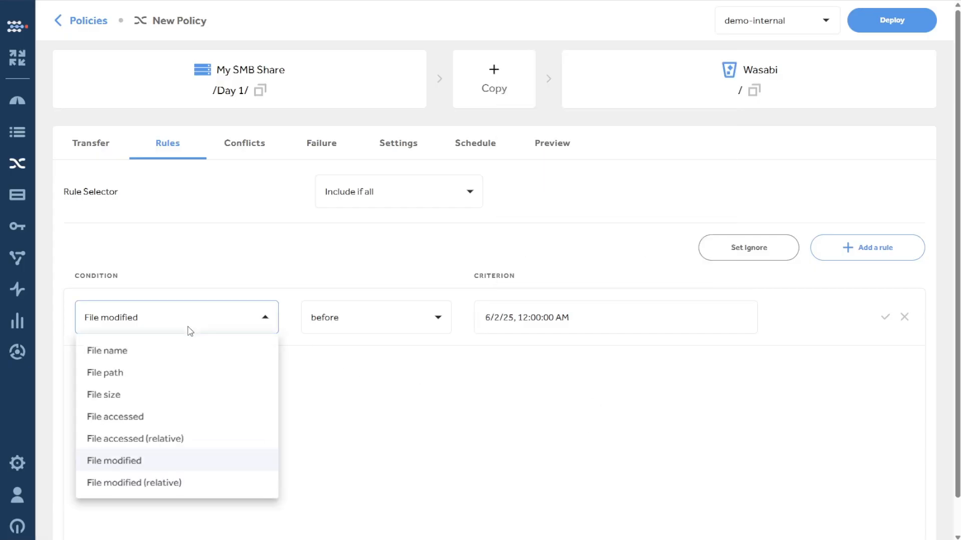
{"action": "left_click", "coordinate": [185, 443]}
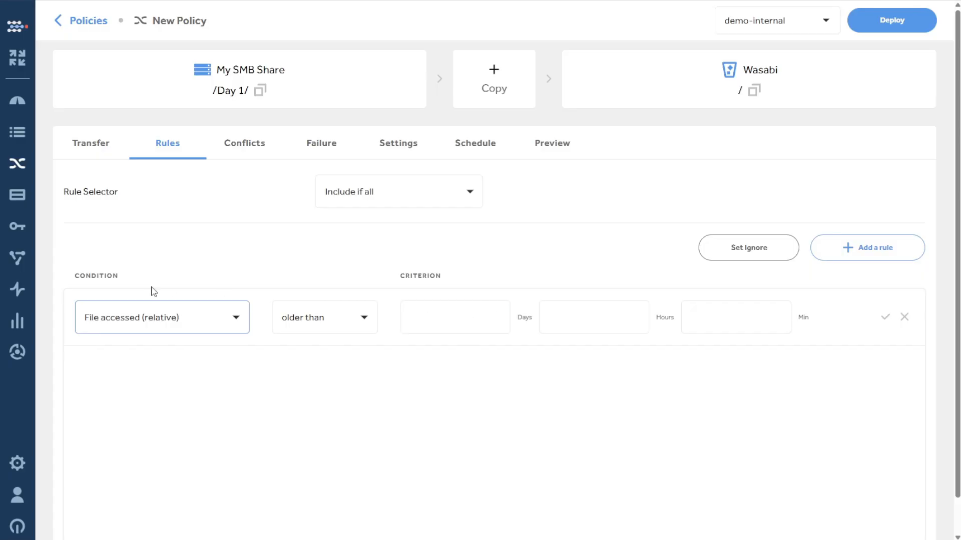
{"action": "left_click", "coordinate": [445, 313]}
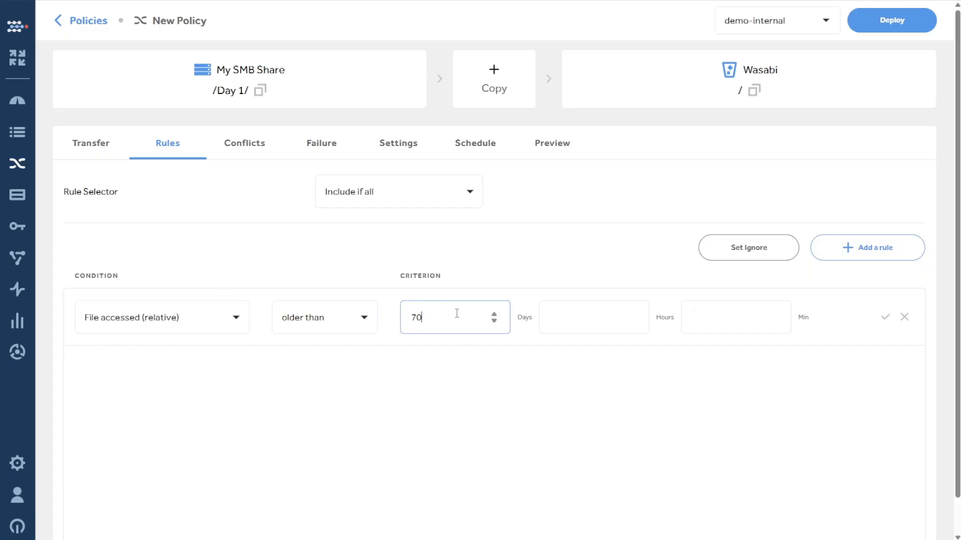
{"action": "left_click", "coordinate": [478, 359]}
{"action": "left_click", "coordinate": [885, 317]}
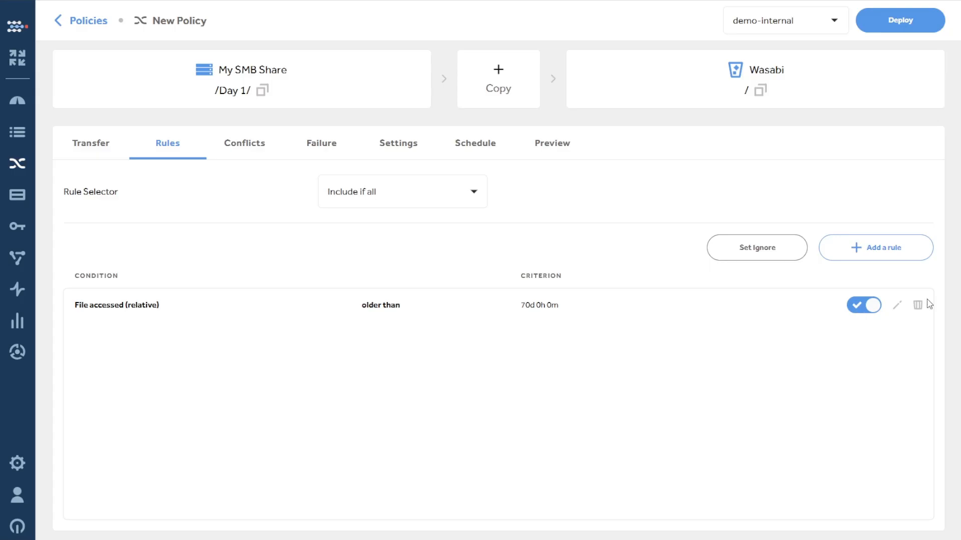
{"action": "left_click", "coordinate": [864, 308]}
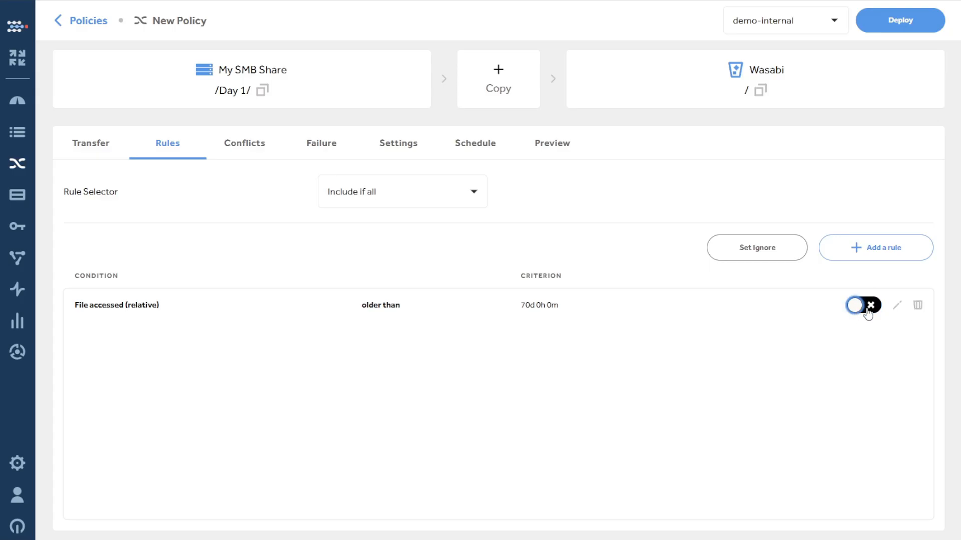
{"action": "left_click", "coordinate": [859, 310]}
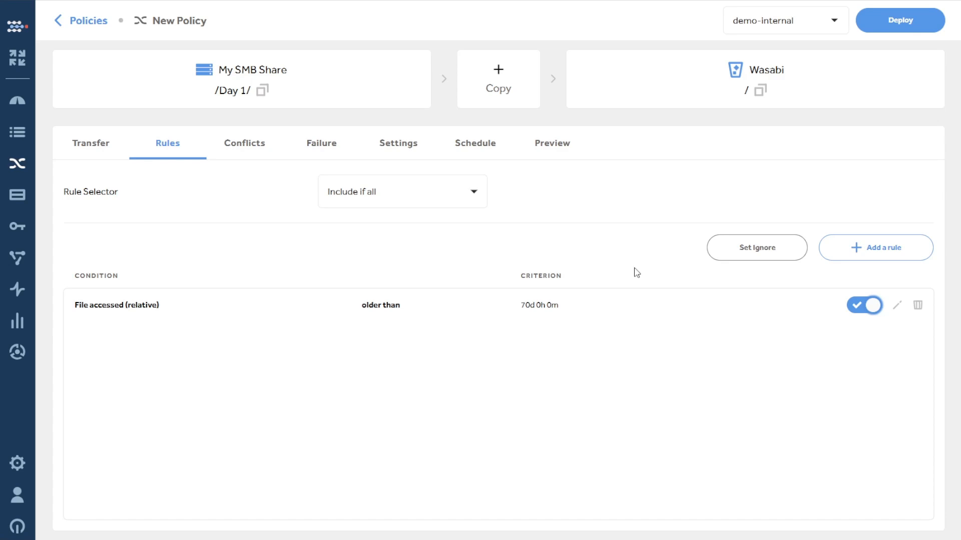
Step: Add a second rule that matches files whose File name contains "asdf"
{"action": "left_click", "coordinate": [896, 249]}
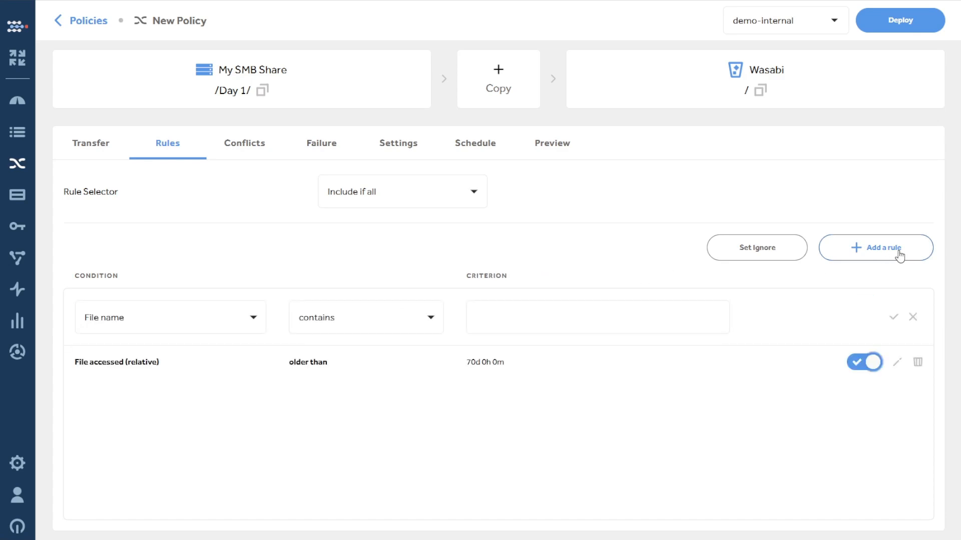
{"action": "left_click", "coordinate": [545, 321]}
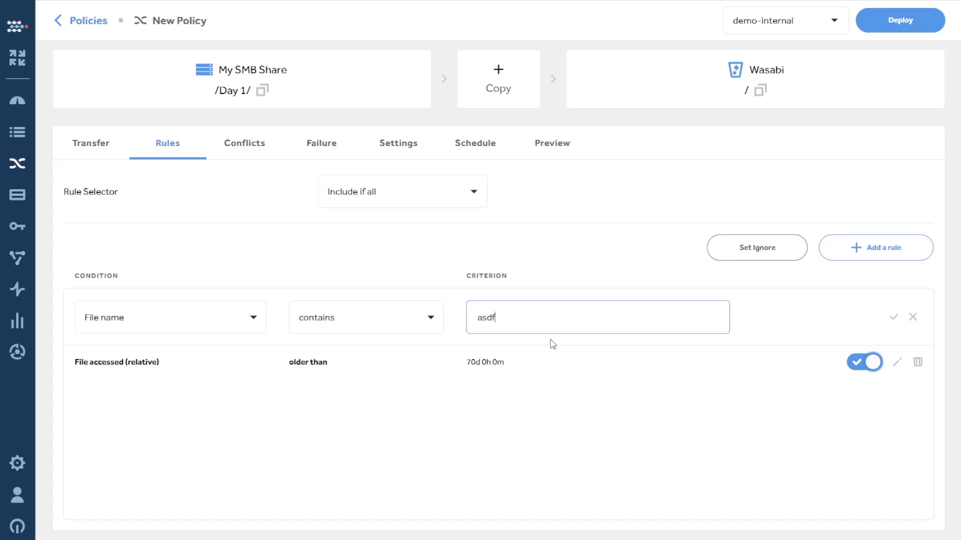
{"action": "left_click", "coordinate": [894, 316]}
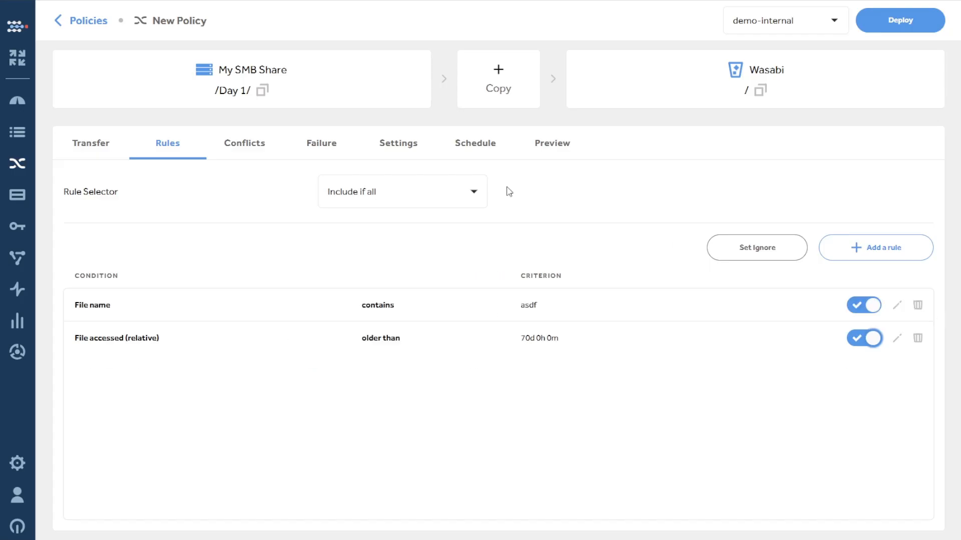
Step: Review the rule selector options and the example ignore patterns, keeping Include if all
{"action": "left_click", "coordinate": [408, 195]}
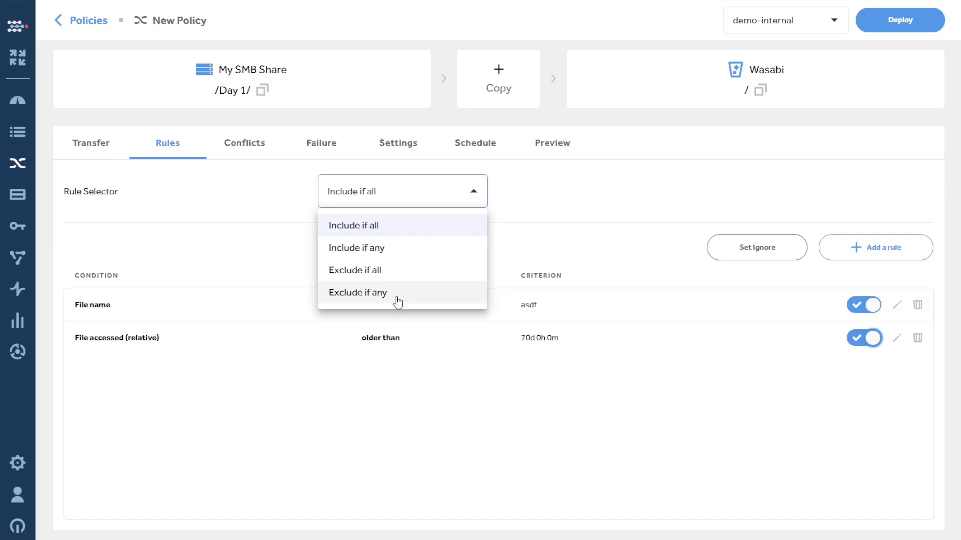
{"action": "left_click", "coordinate": [700, 178]}
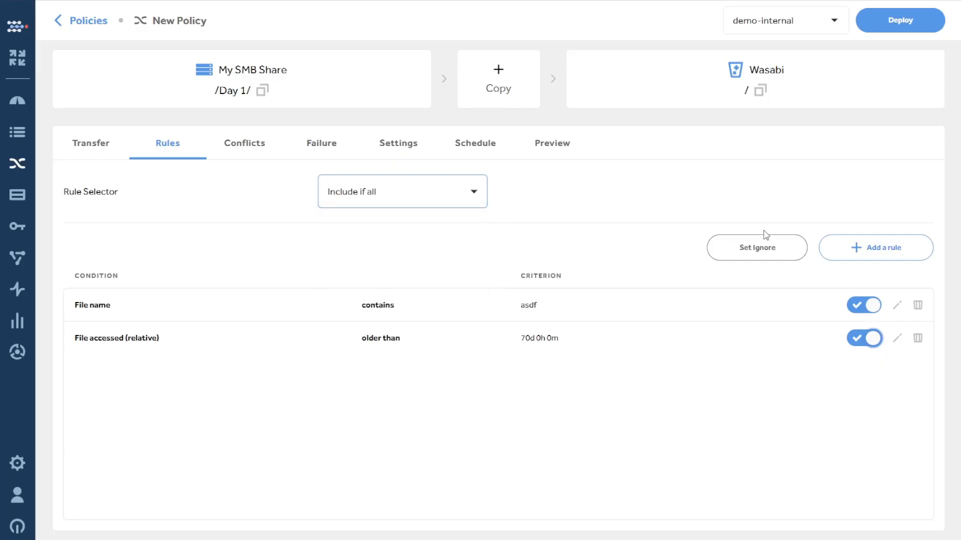
{"action": "left_click", "coordinate": [764, 250]}
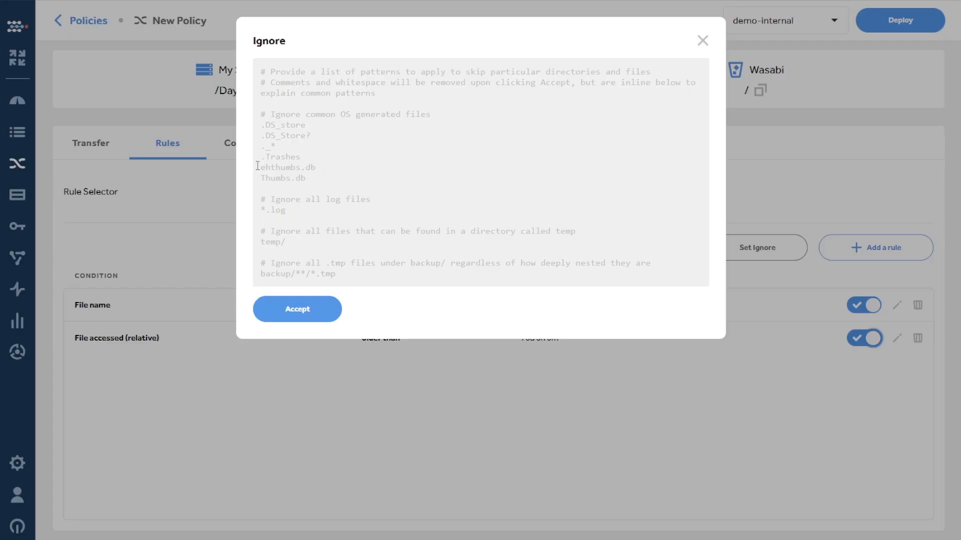
{"action": "left_click", "coordinate": [307, 309]}
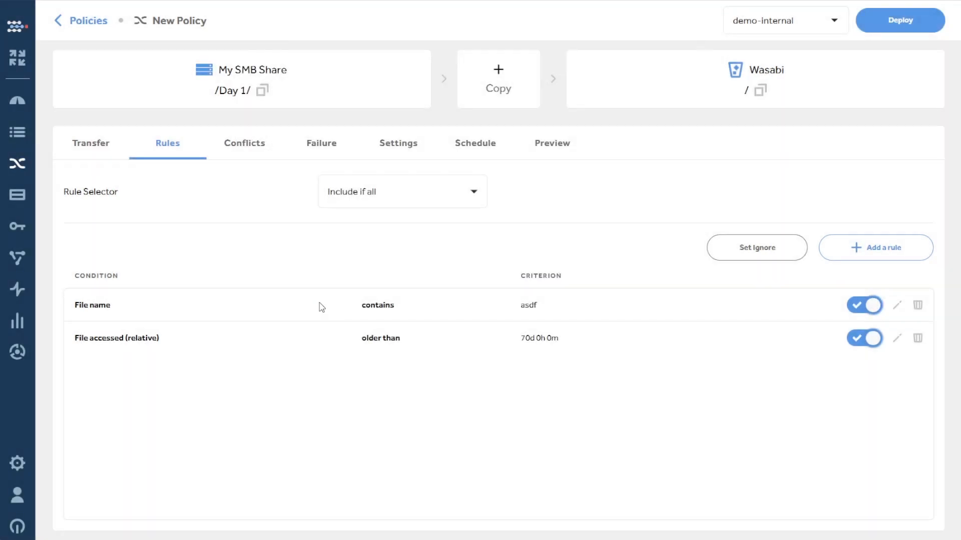
Step: Delete both the File name and the File accessed (relative) rules from the policy
{"action": "left_click", "coordinate": [918, 307]}
{"action": "left_click", "coordinate": [919, 307]}
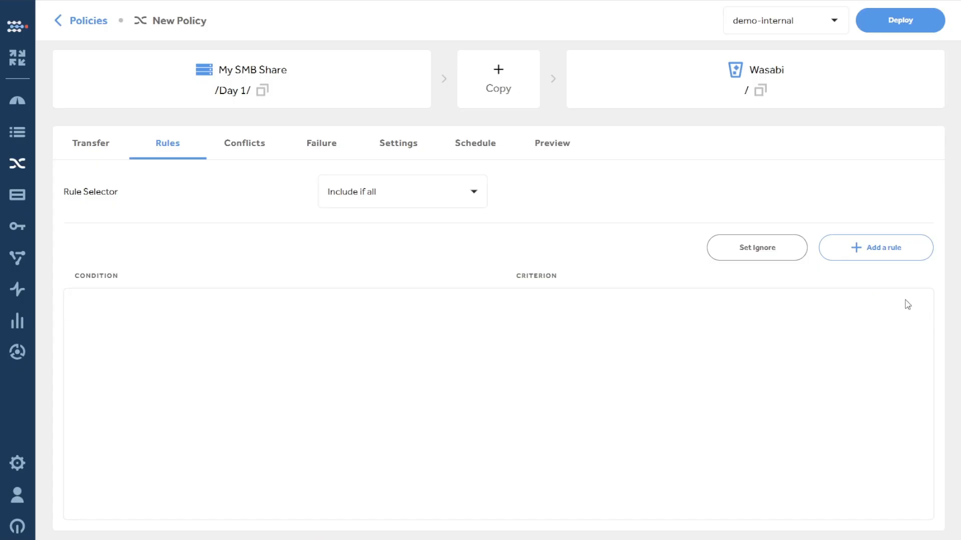
Step: Review the policy's conflict handling options, keeping Overwrite Target File
{"action": "left_click", "coordinate": [245, 146]}
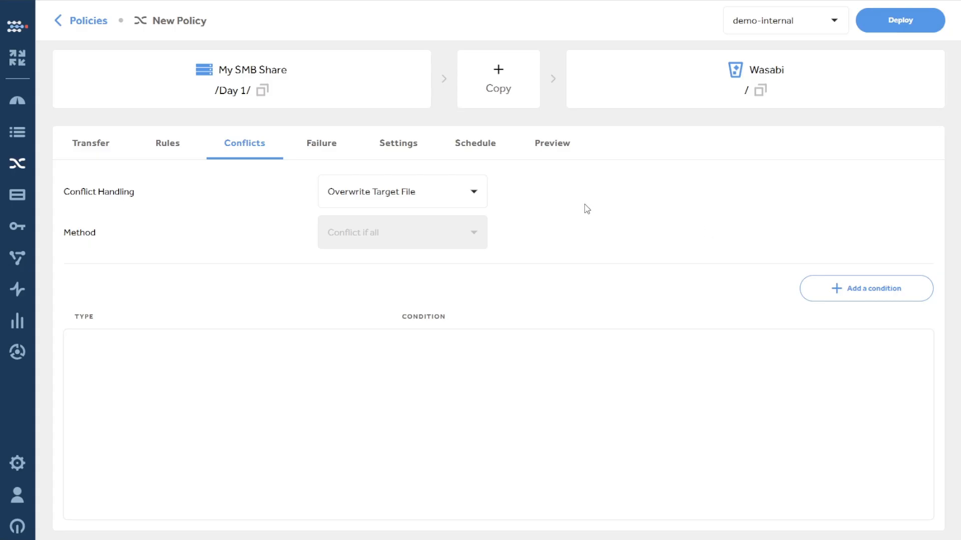
{"action": "left_click", "coordinate": [425, 192]}
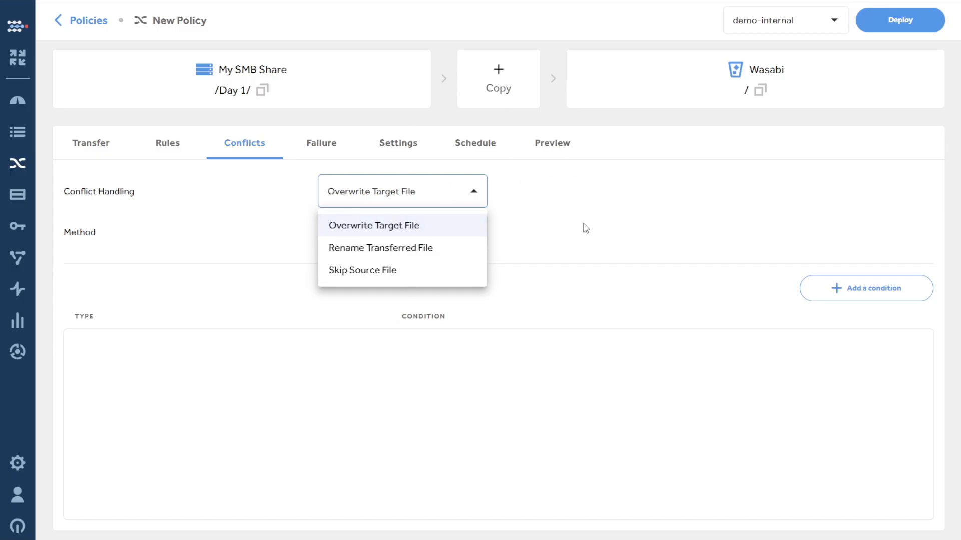
{"action": "left_click", "coordinate": [541, 214]}
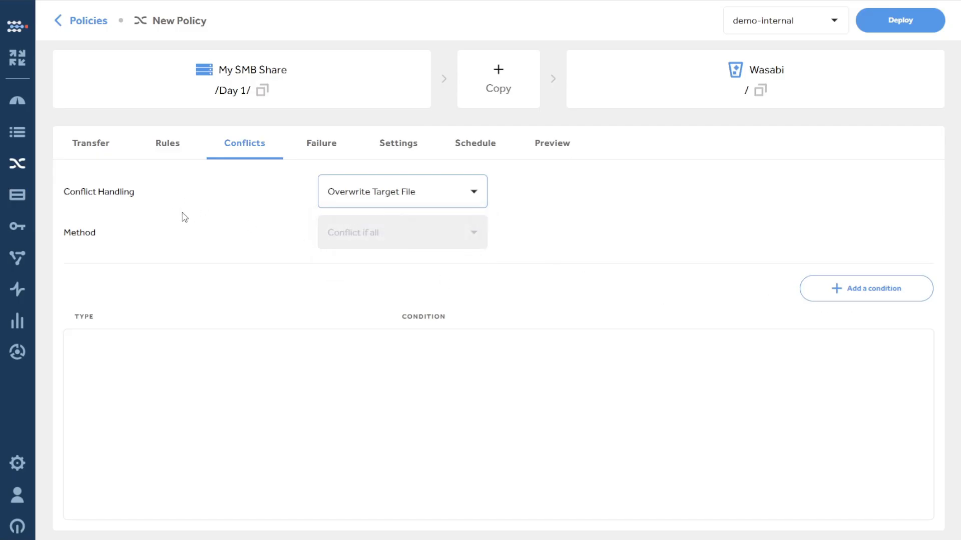
Step: Add a conflict condition for Source File Size greater than or equal to Target
{"action": "left_click", "coordinate": [861, 297]}
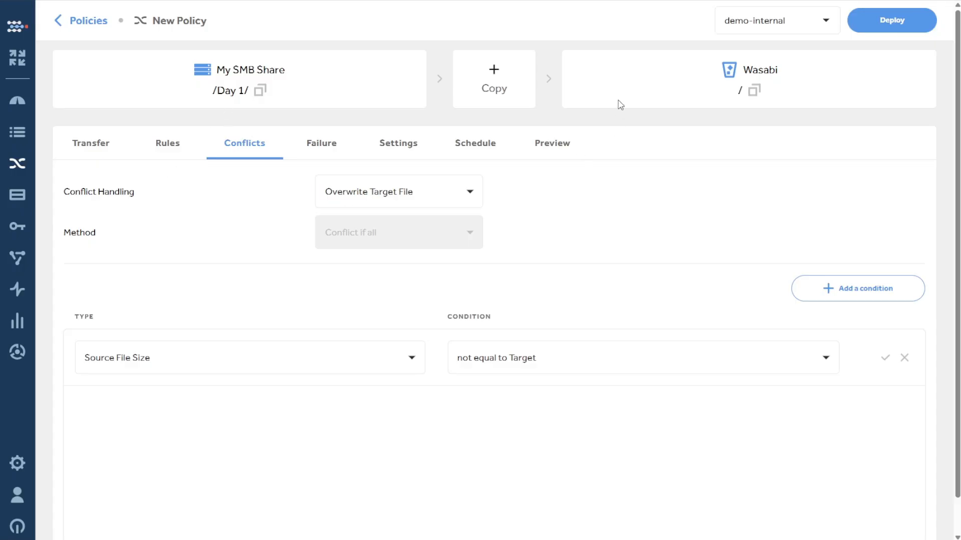
{"action": "left_click", "coordinate": [301, 367]}
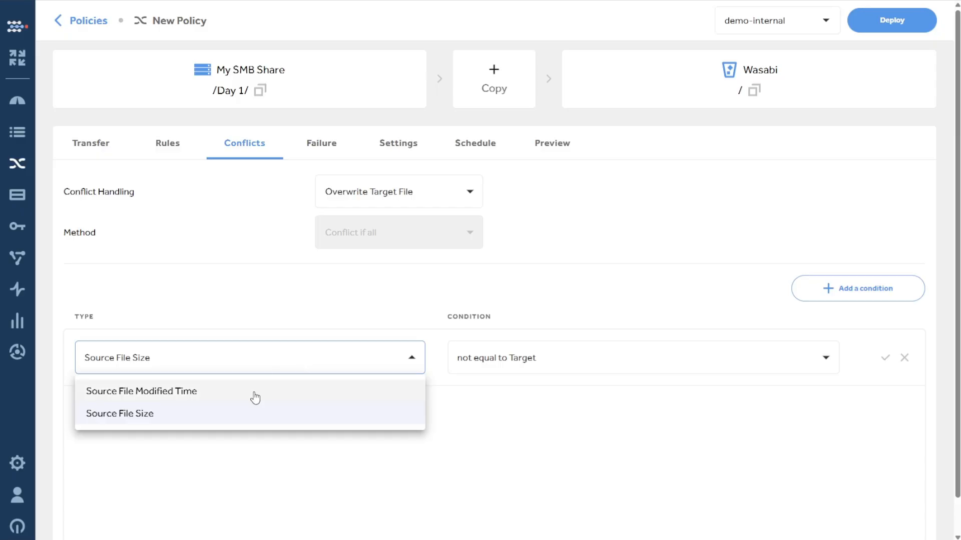
{"action": "left_click", "coordinate": [575, 410]}
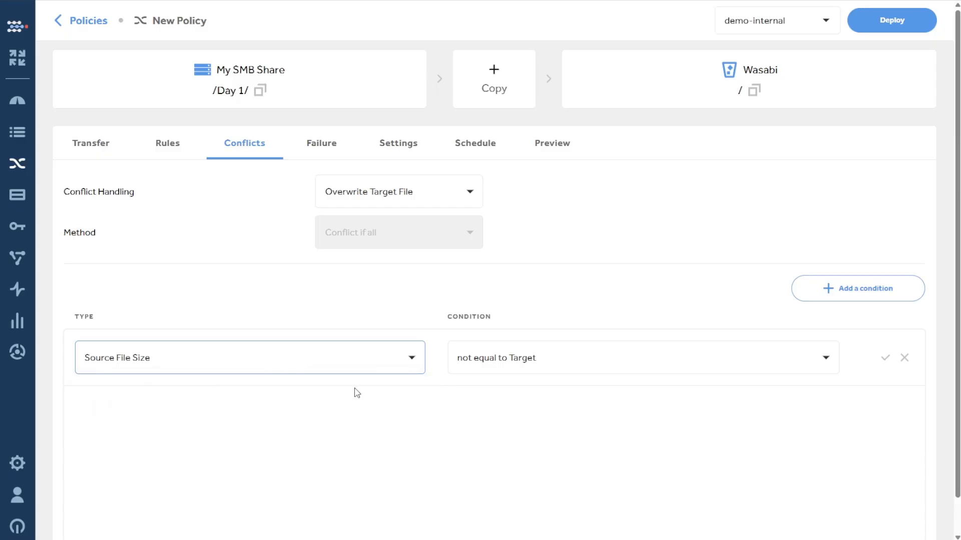
{"action": "left_click", "coordinate": [607, 360]}
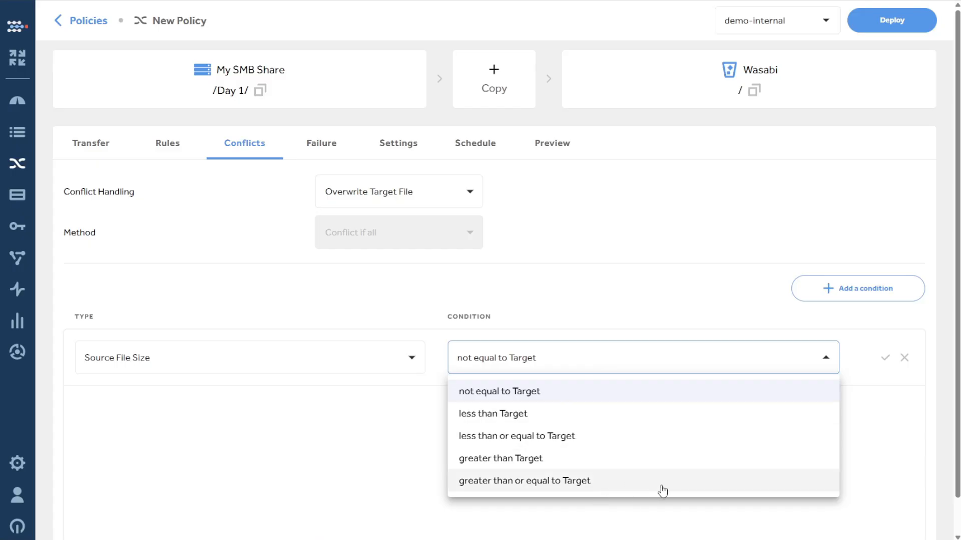
{"action": "left_click", "coordinate": [819, 486]}
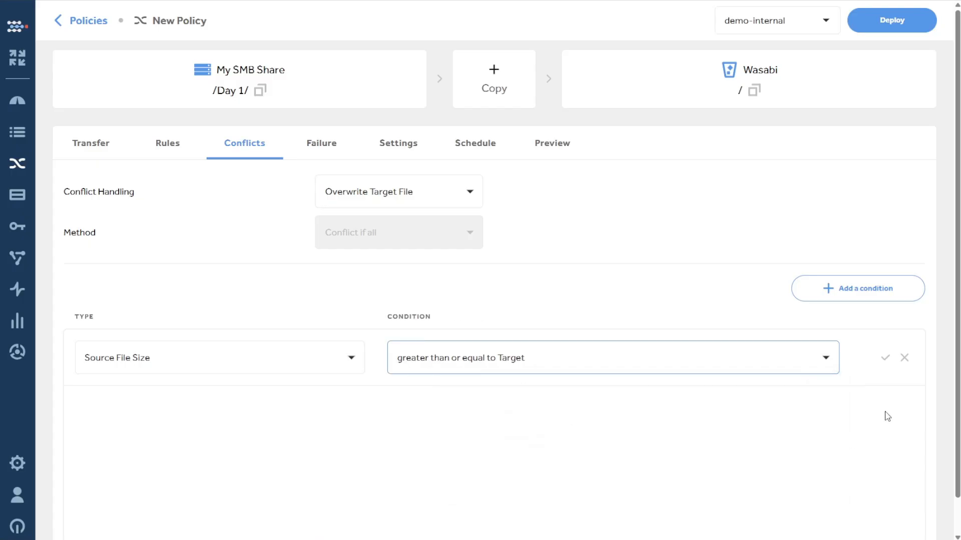
{"action": "left_click", "coordinate": [884, 358]}
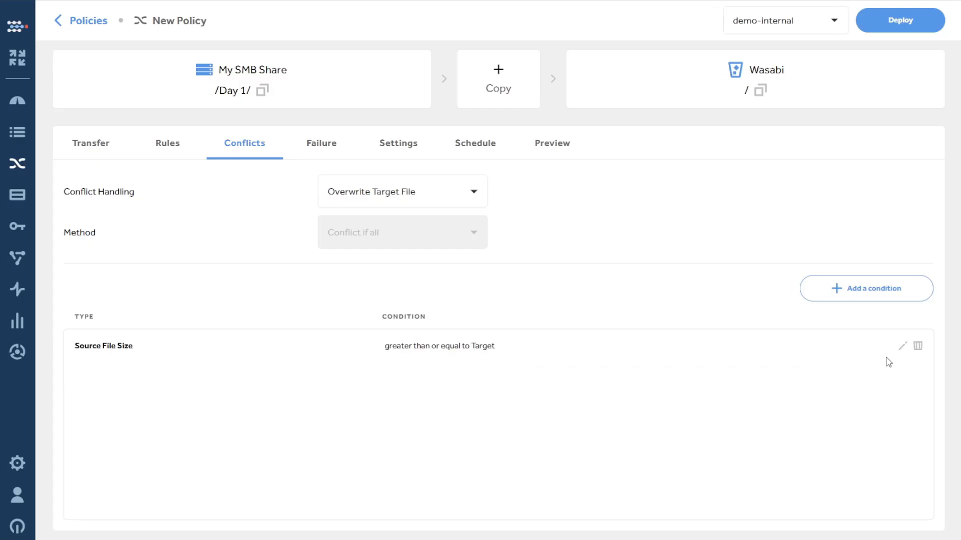
Step: Add a second conflict condition for Source File Size less than Target
{"action": "left_click", "coordinate": [892, 296]}
{"action": "left_click", "coordinate": [616, 357]}
{"action": "left_click", "coordinate": [579, 414]}
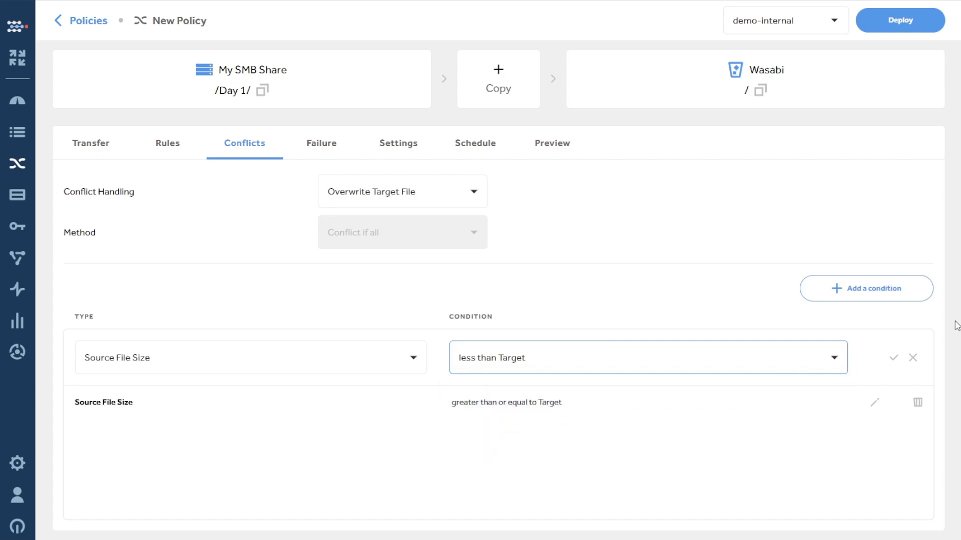
{"action": "left_click", "coordinate": [895, 359]}
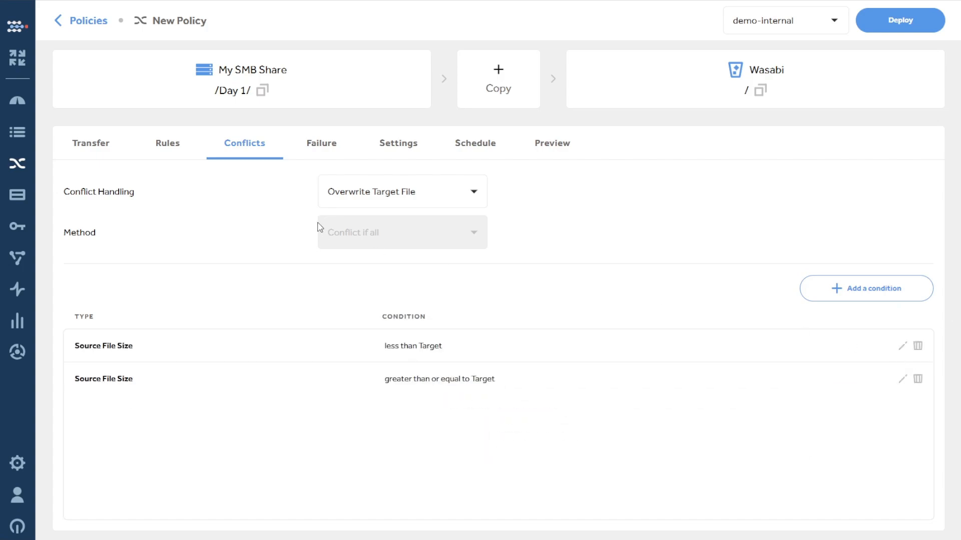
Step: Change the policy's failure condition type from an error limit to Transfer Error Percentage, keeping the value 10, and save it
{"action": "left_click", "coordinate": [322, 154]}
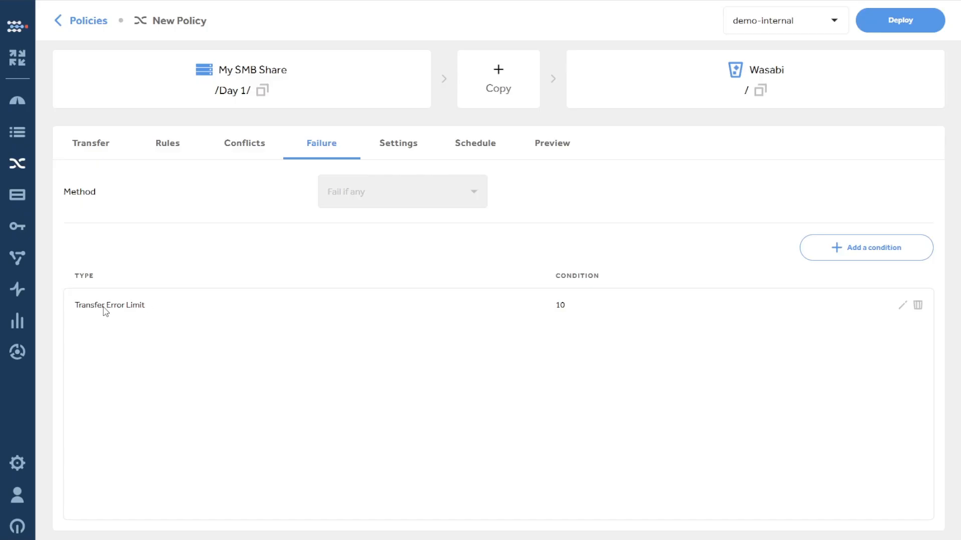
{"action": "left_click_drag", "start_coordinate": [552, 305], "coordinate": [576, 308]}
{"action": "left_click", "coordinate": [902, 306]}
{"action": "left_click", "coordinate": [243, 313]}
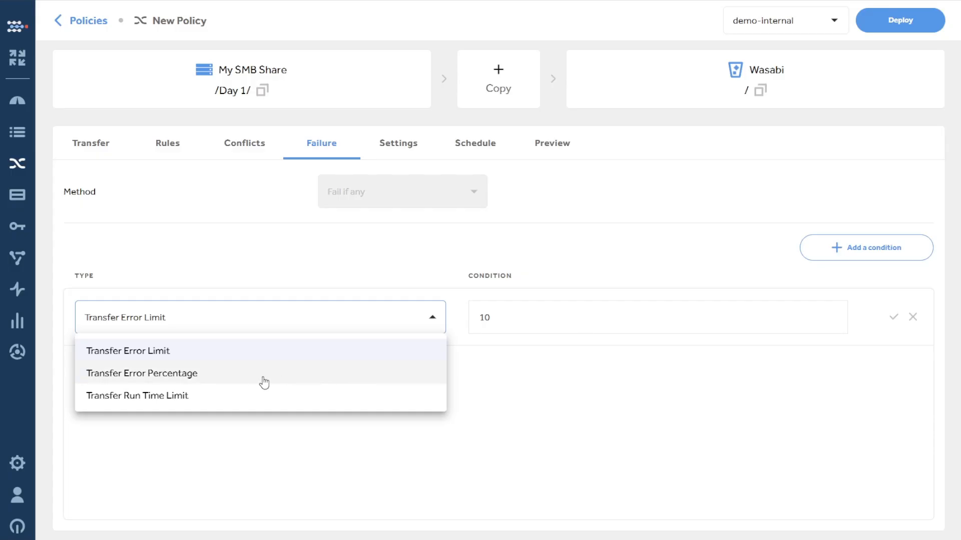
{"action": "left_click", "coordinate": [188, 384]}
{"action": "left_click", "coordinate": [647, 313]}
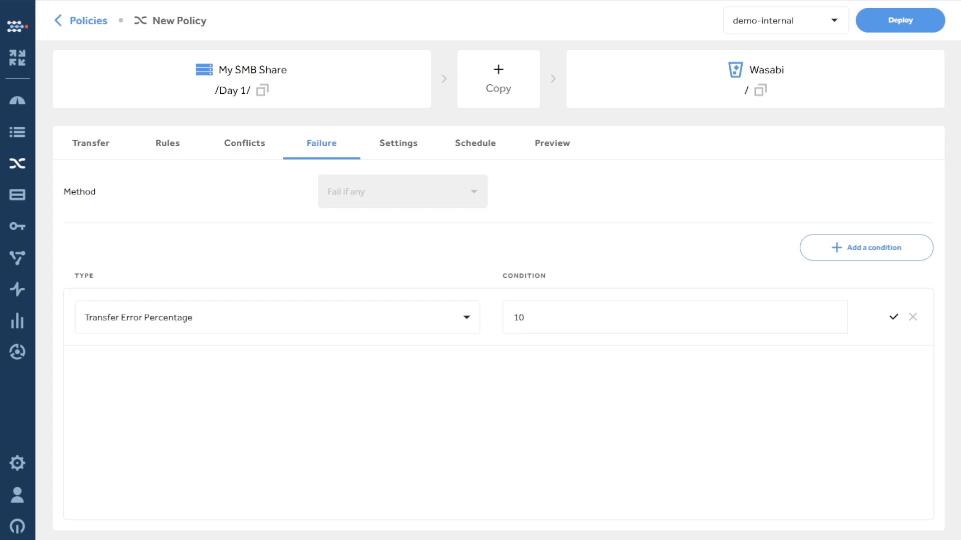
{"action": "left_click", "coordinate": [894, 316]}
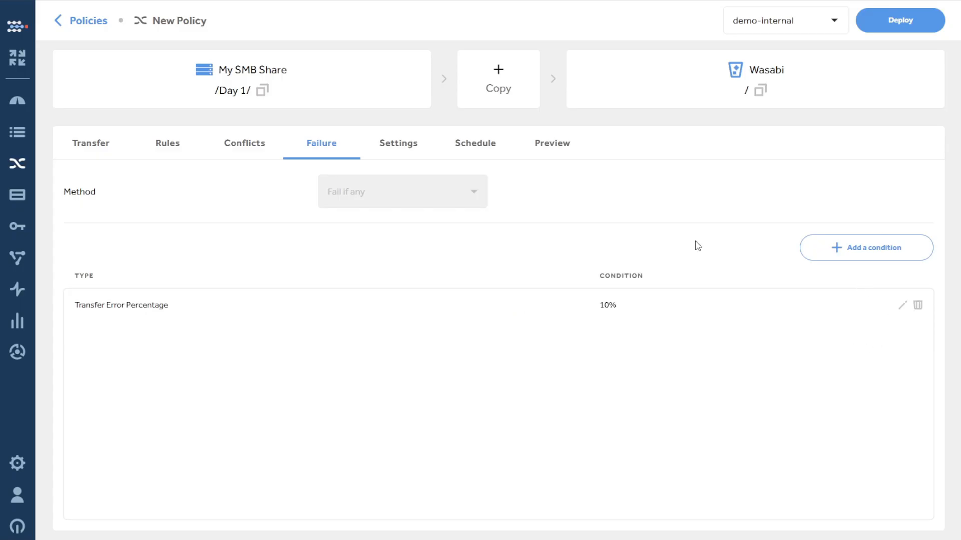
Step: Start another failure condition of type Transfer Error Limit without saving it
{"action": "left_click", "coordinate": [858, 250]}
{"action": "left_click", "coordinate": [578, 330]}
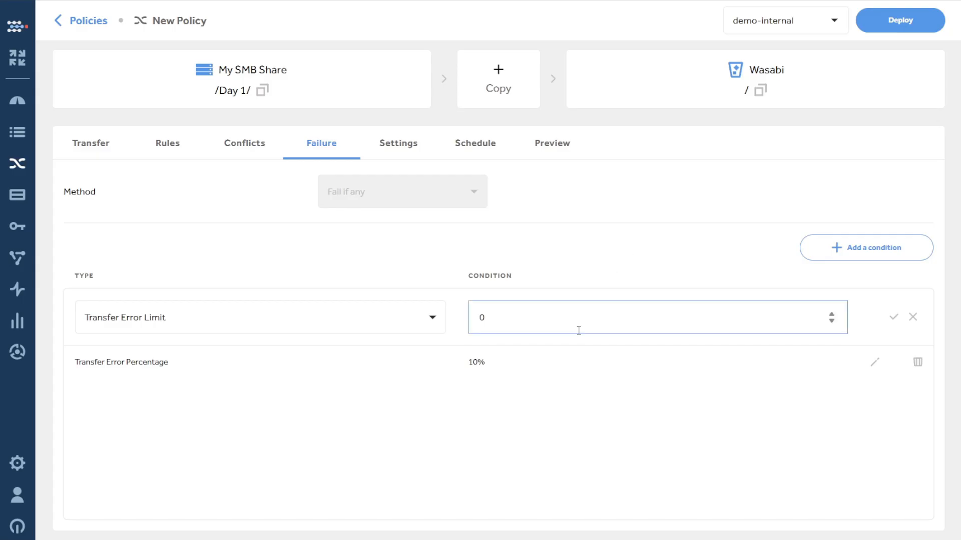
Step: Examine the policy's tracking settings, including the group choices, and the Reporting entry in the main navigation
{"action": "left_click", "coordinate": [400, 148]}
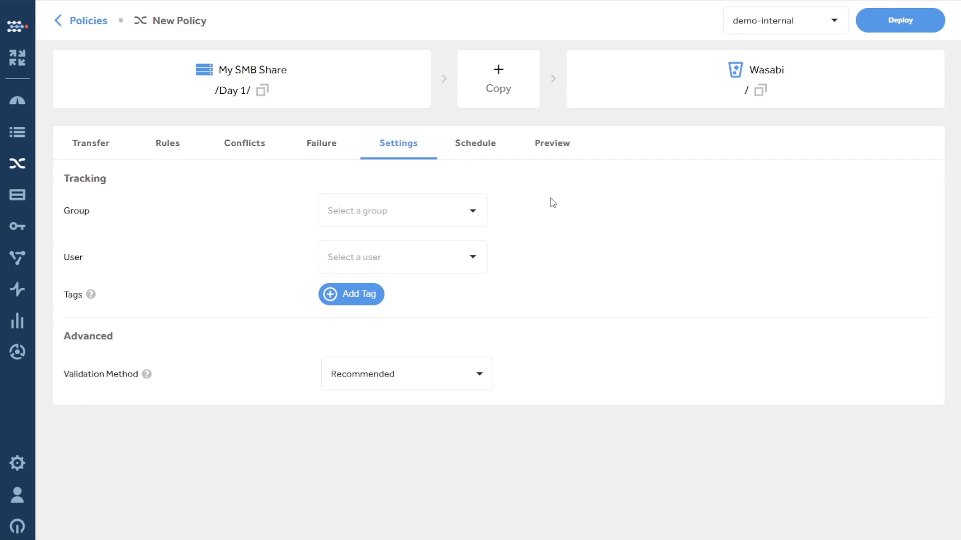
{"action": "left_click", "coordinate": [435, 213]}
{"action": "left_click", "coordinate": [649, 207]}
{"action": "mouse_move", "coordinate": [41, 314]}
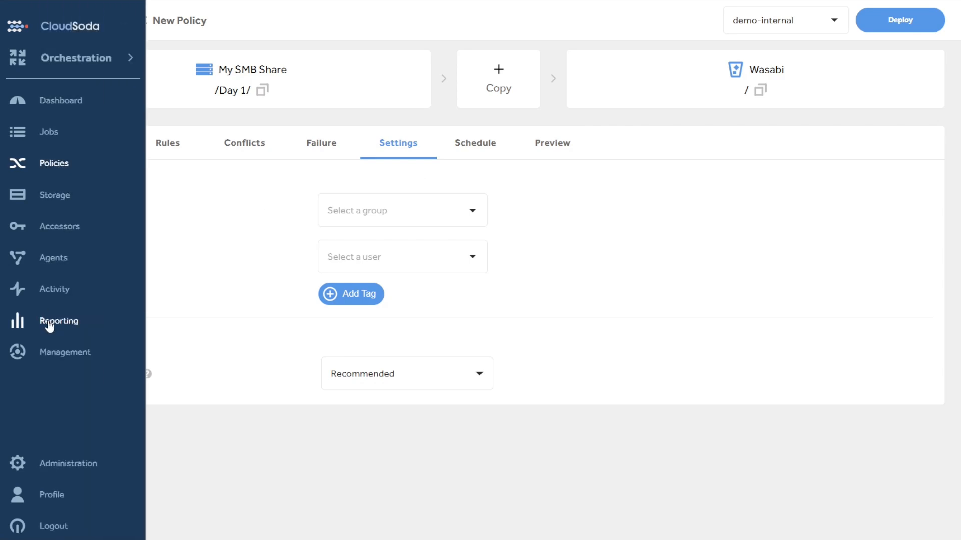
{"action": "left_click", "coordinate": [349, 305]}
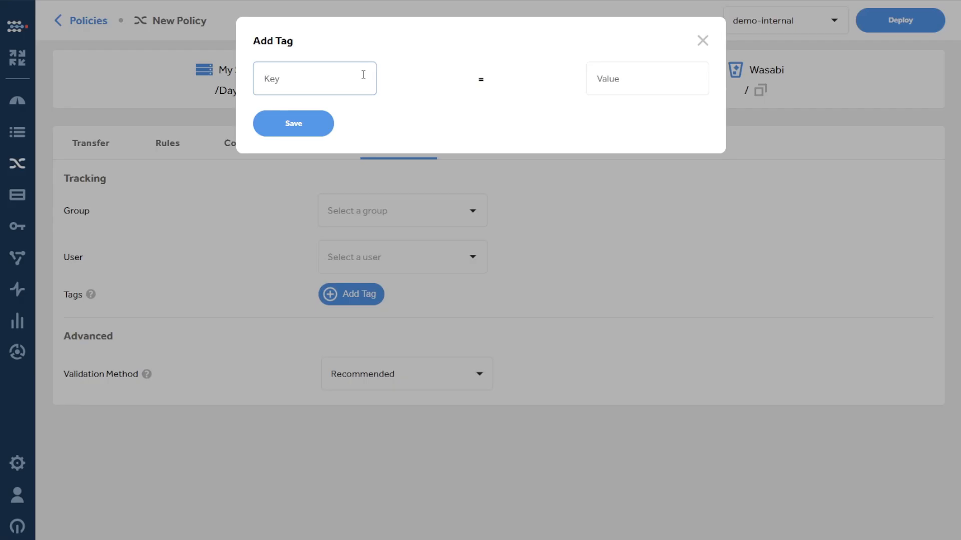
{"action": "type", "text": "Group"}
{"action": "key", "text": "Tab"}
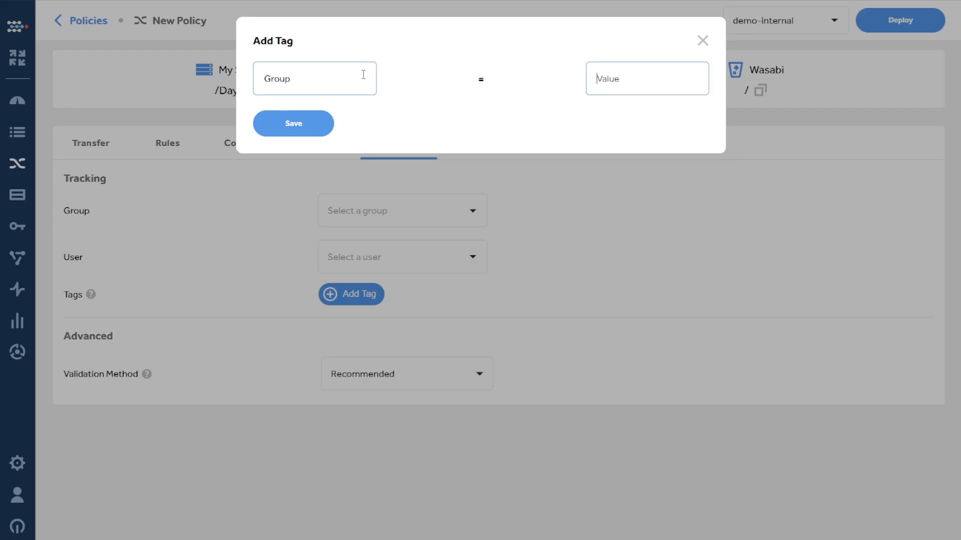
{"action": "type", "text": "Marketing"}
{"action": "key", "text": "shift+Tab"}
{"action": "type", "text": "Purpose"}
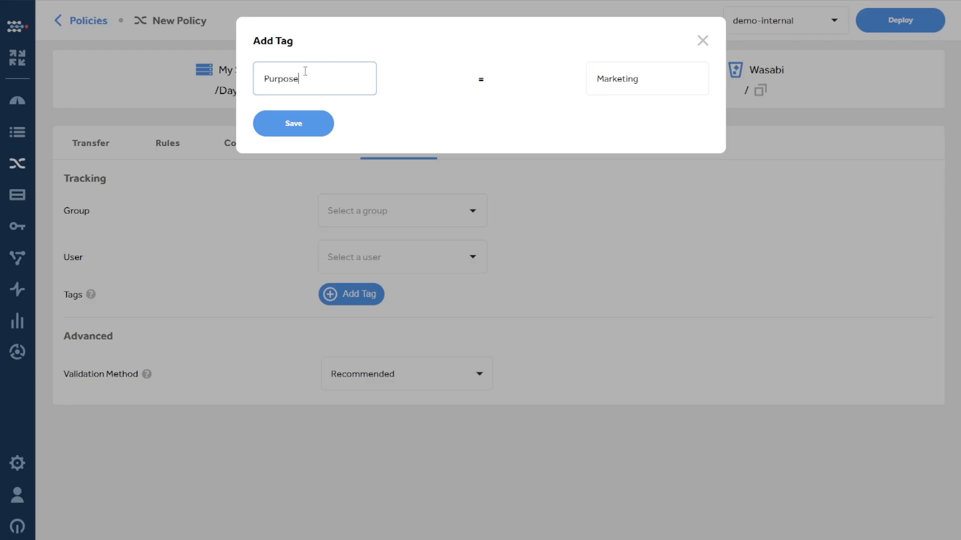
{"action": "key", "text": "Tab"}
{"action": "type", "text": "A"}
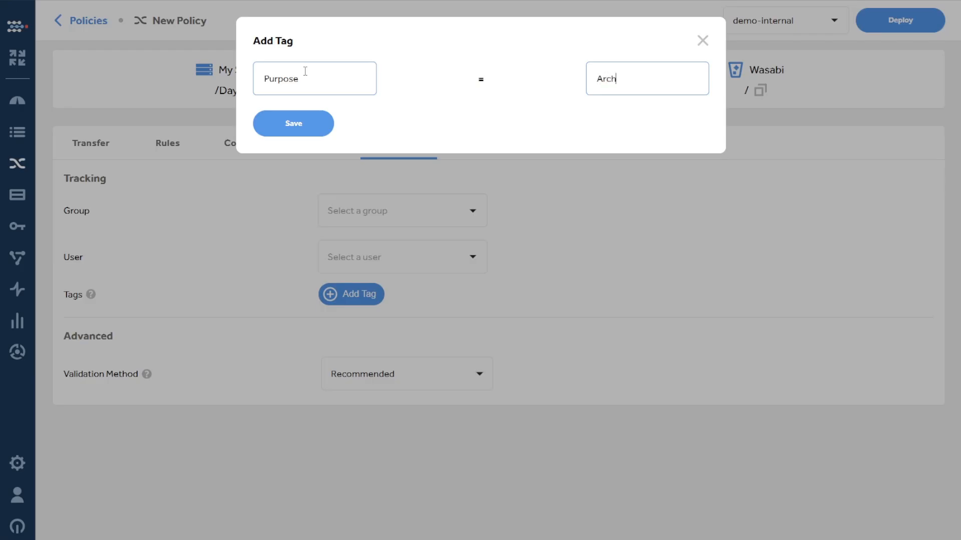
{"action": "left_click", "coordinate": [703, 42]}
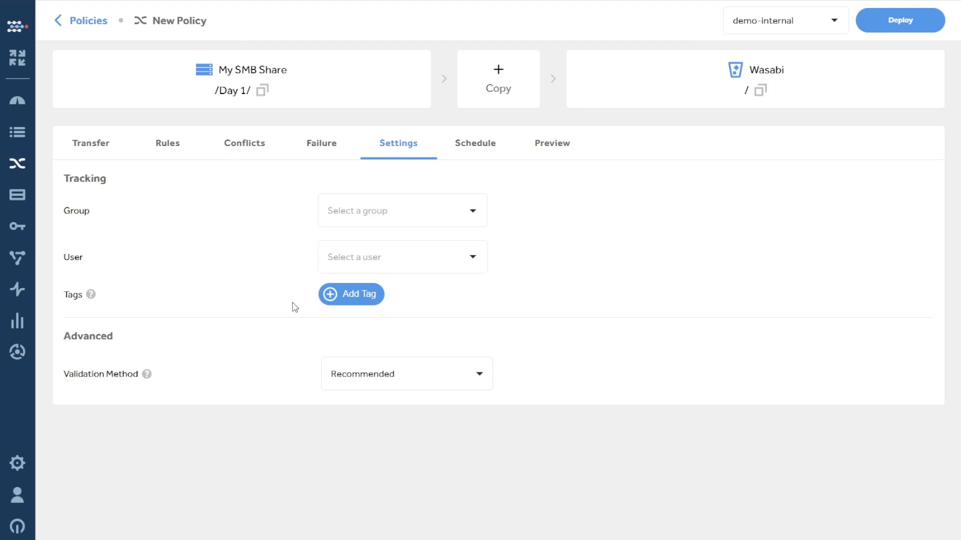
Step: Check the explanation of the Tags setting and set the policy's validation method to Size
{"action": "mouse_move", "coordinate": [90, 295]}
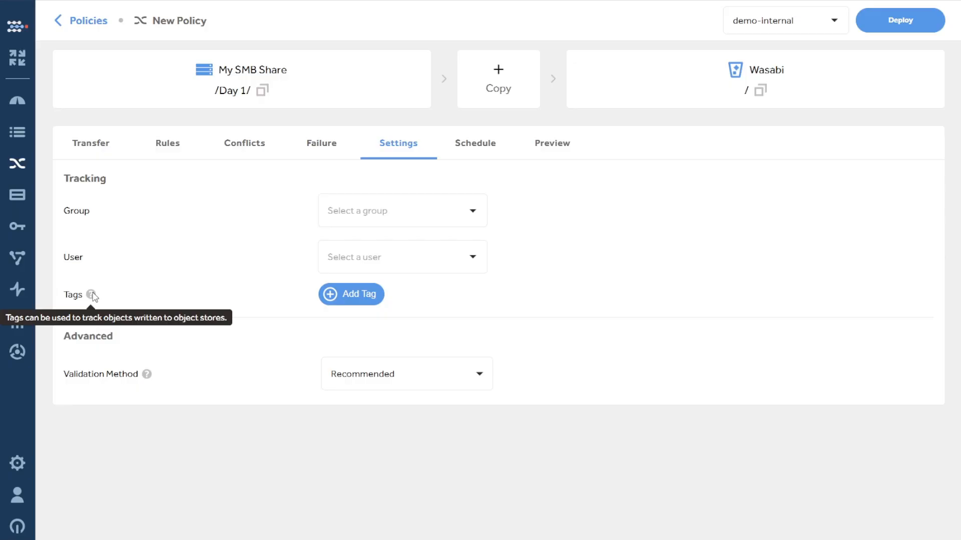
{"action": "left_click", "coordinate": [397, 375]}
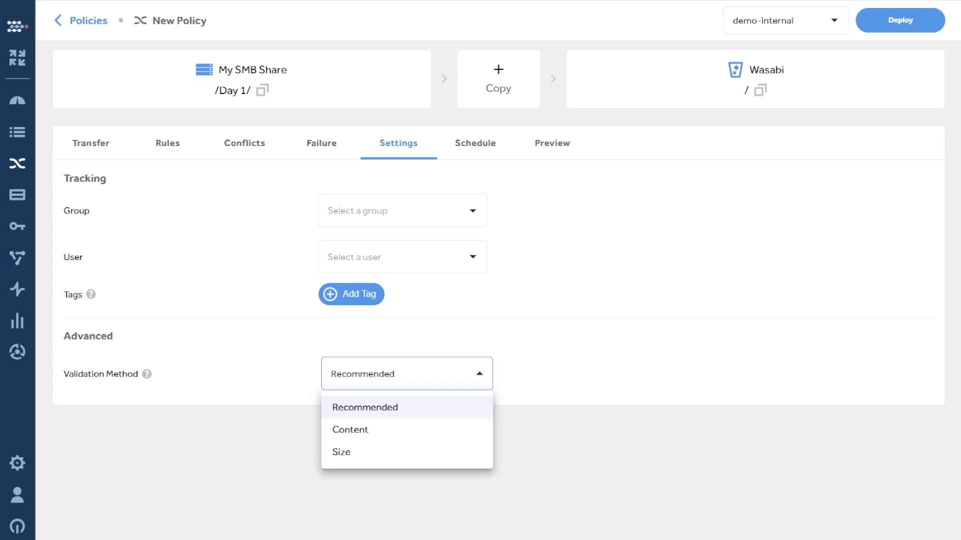
{"action": "left_click", "coordinate": [392, 430]}
{"action": "left_click", "coordinate": [407, 373]}
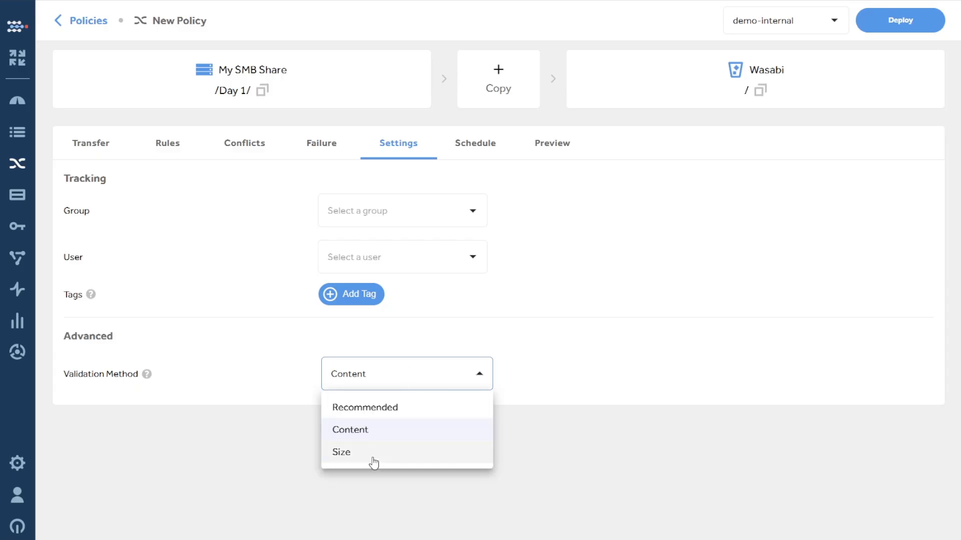
{"action": "left_click", "coordinate": [373, 455]}
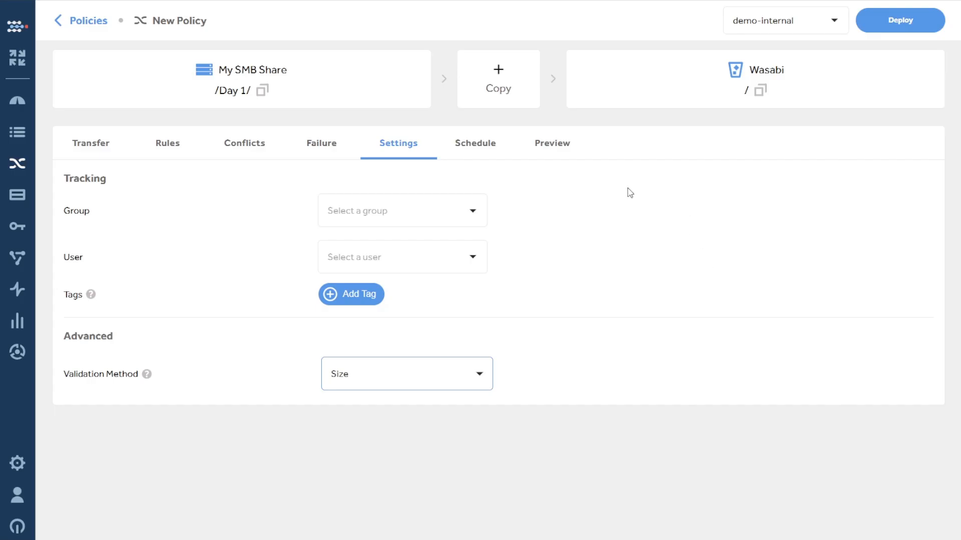
Step: Change the policy's transfer target storage to NAS01
{"action": "left_click", "coordinate": [77, 143]}
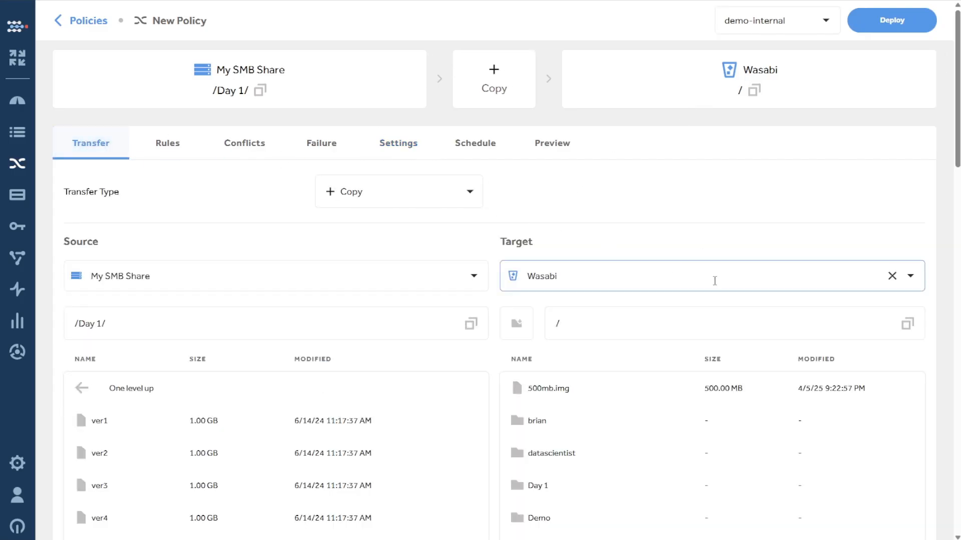
{"action": "left_click", "coordinate": [610, 277]}
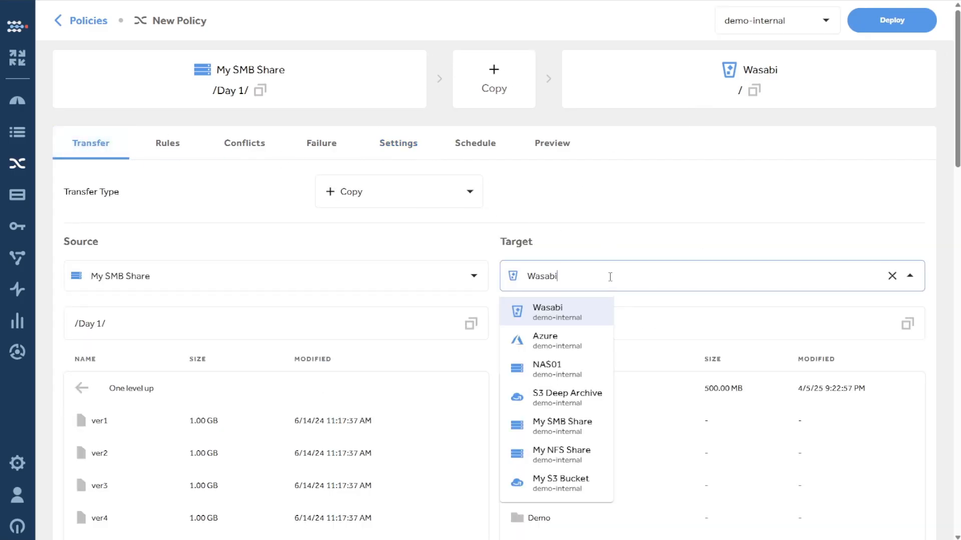
{"action": "left_click", "coordinate": [571, 375]}
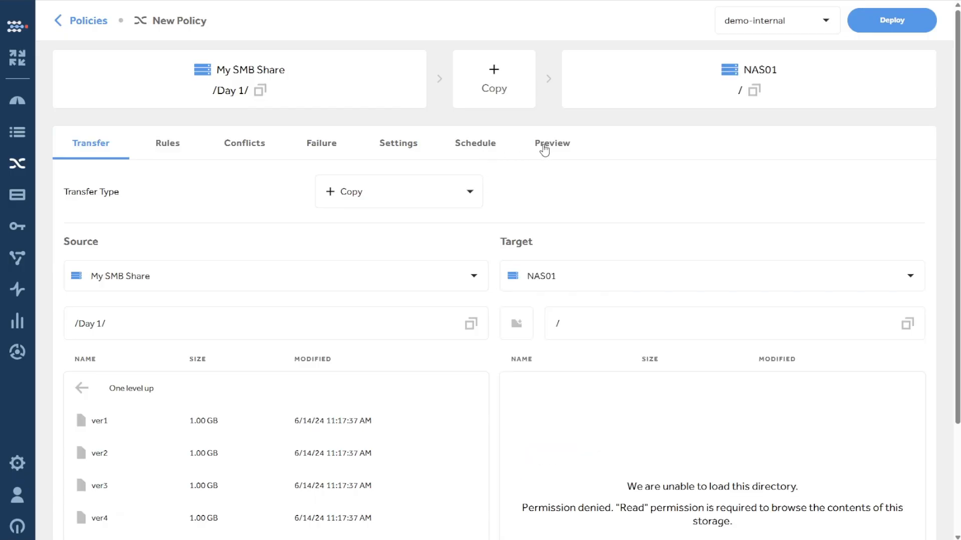
Step: Open the individual Windows security descriptor options in the policy settings and check the explanation of Copy Auditing Info
{"action": "left_click", "coordinate": [473, 146]}
{"action": "left_click", "coordinate": [438, 150]}
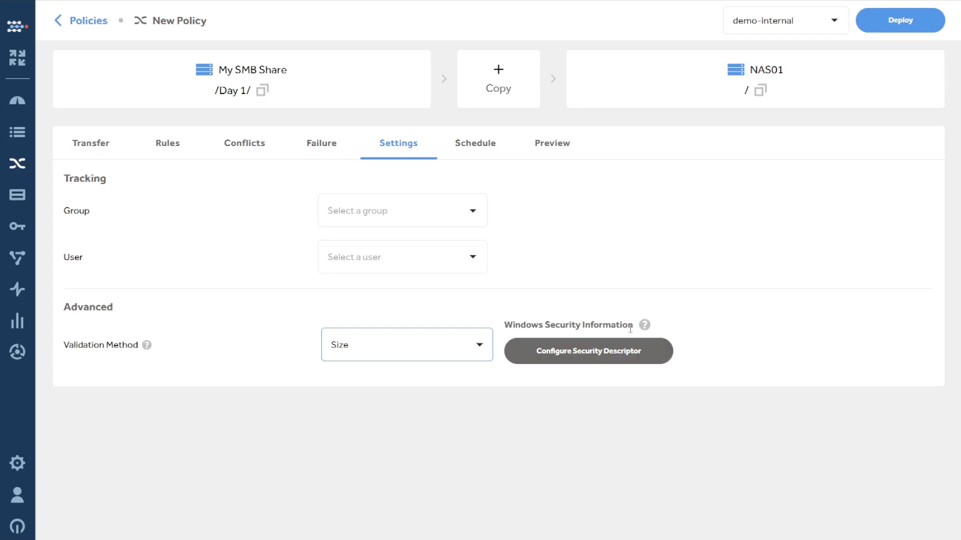
{"action": "left_click", "coordinate": [628, 358]}
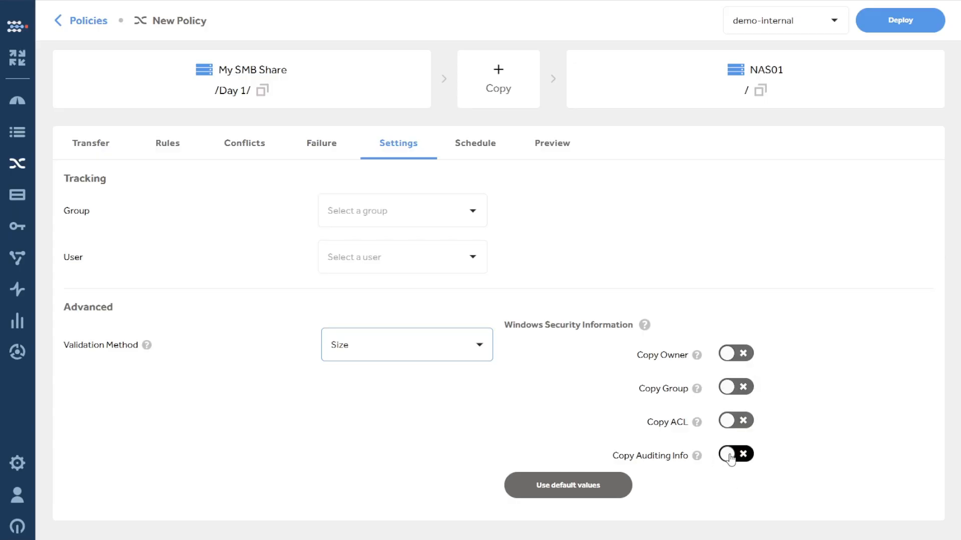
{"action": "mouse_move", "coordinate": [697, 457]}
Step: Check the repeat choices of the Calendar schedule and set the policy's schedule type to Cron
{"action": "left_click", "coordinate": [475, 150]}
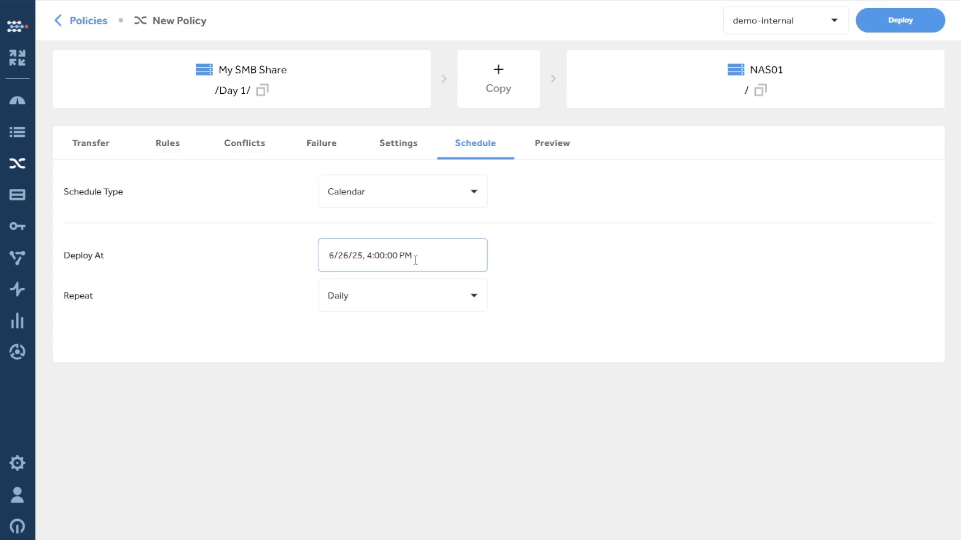
{"action": "left_click", "coordinate": [385, 301]}
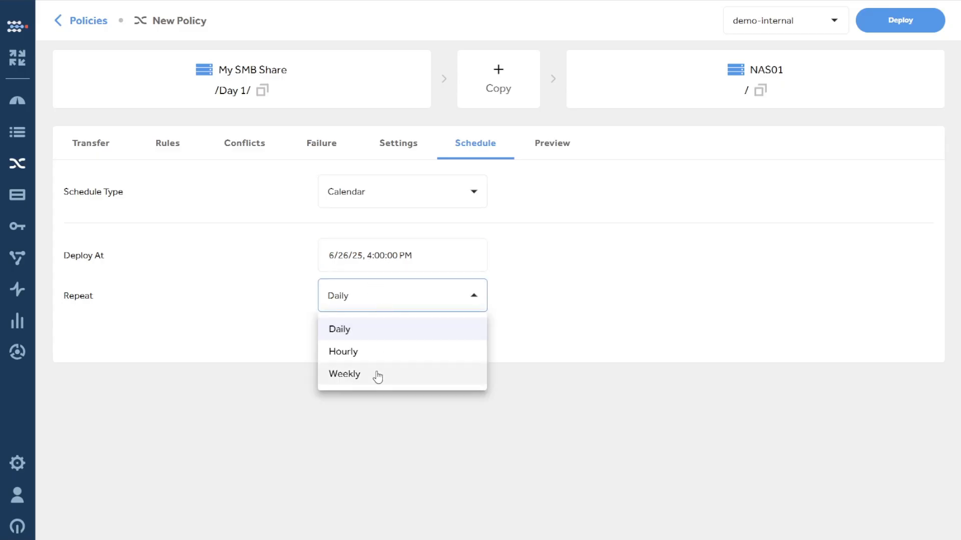
{"action": "left_click", "coordinate": [559, 233]}
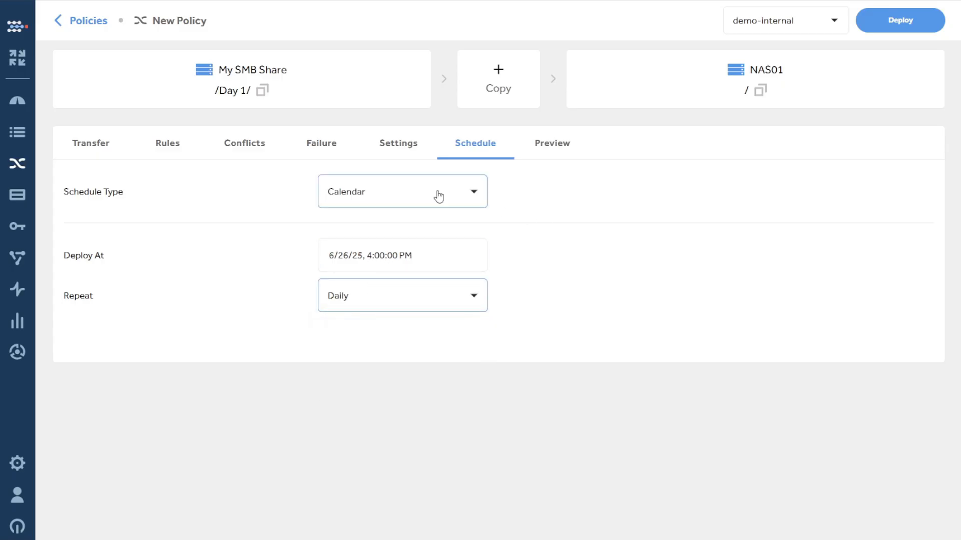
{"action": "left_click", "coordinate": [439, 197]}
{"action": "left_click", "coordinate": [423, 247]}
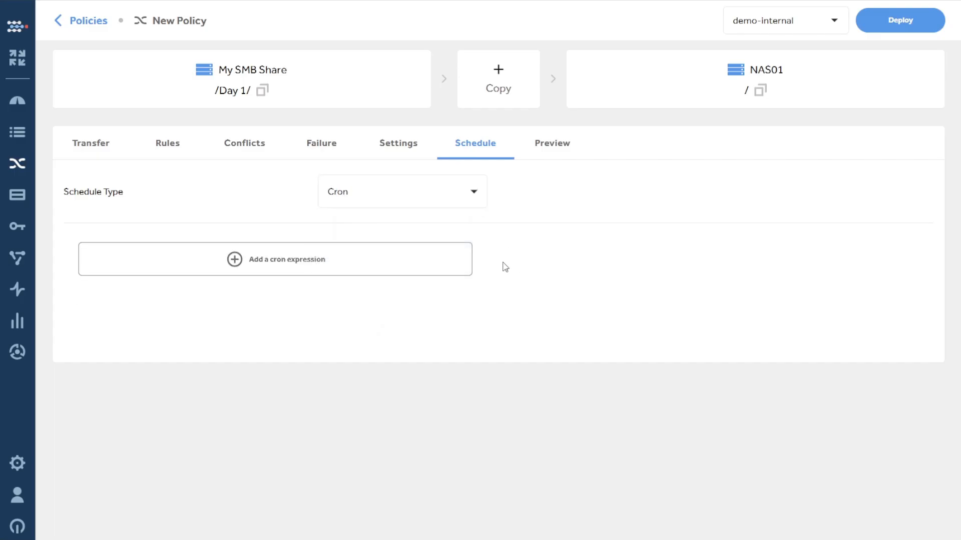
Step: Save a cron expression for every hour at minutes 16 and 39, and delete it from the schedule
{"action": "left_click", "coordinate": [266, 266]}
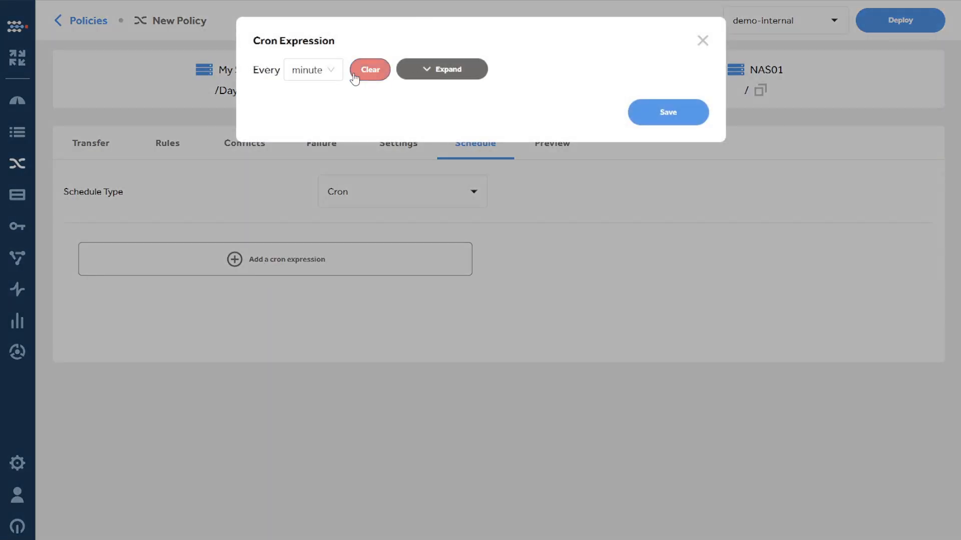
{"action": "left_click", "coordinate": [330, 72]}
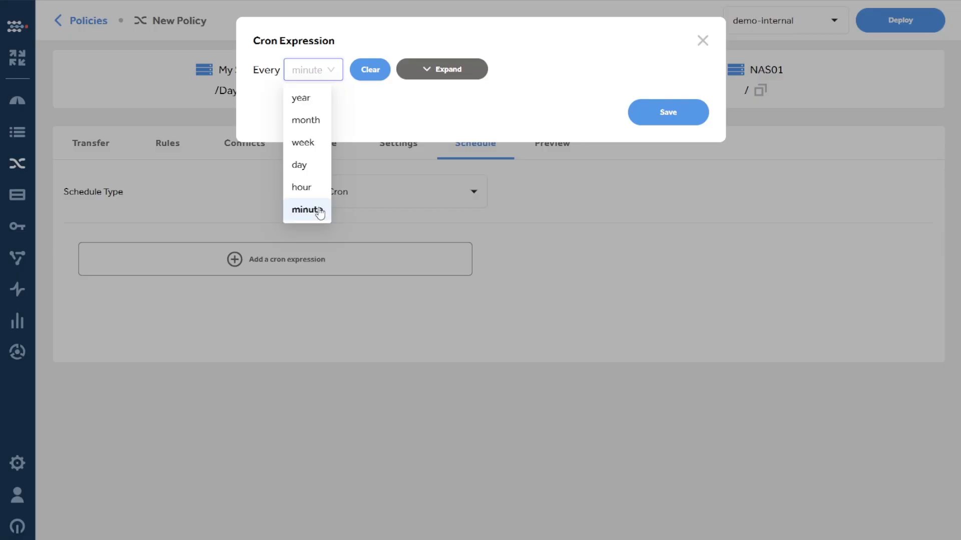
{"action": "left_click", "coordinate": [315, 189]}
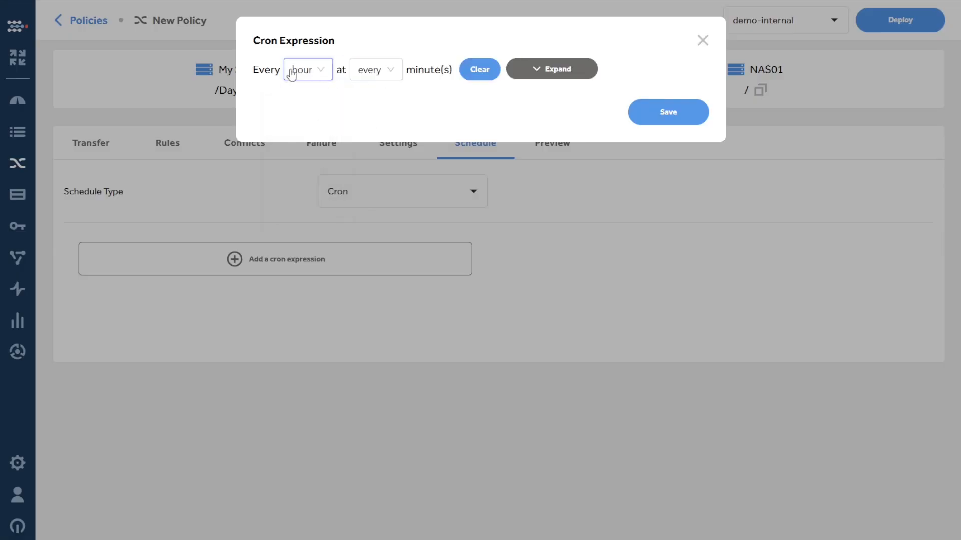
{"action": "left_click", "coordinate": [359, 74]}
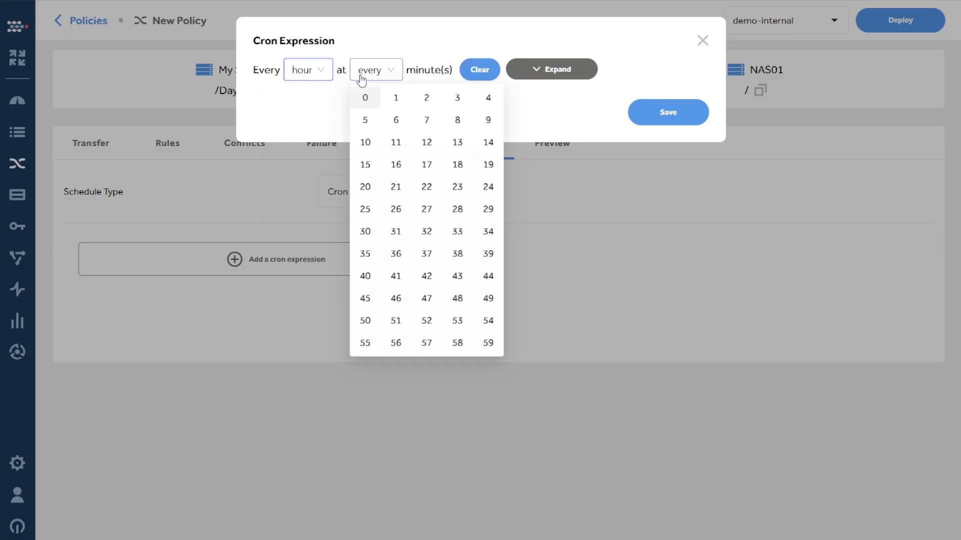
{"action": "left_click", "coordinate": [398, 168]}
{"action": "left_click", "coordinate": [489, 256]}
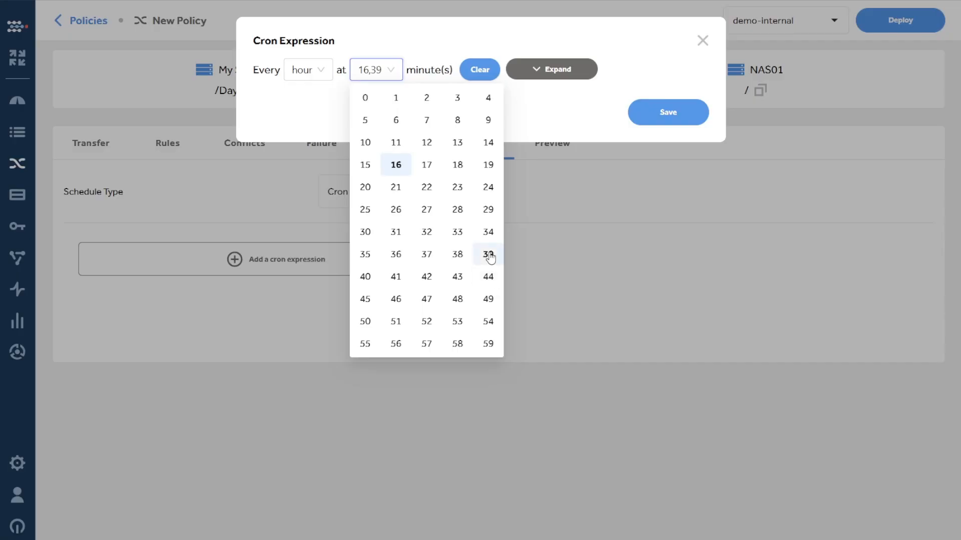
{"action": "left_click", "coordinate": [555, 95]}
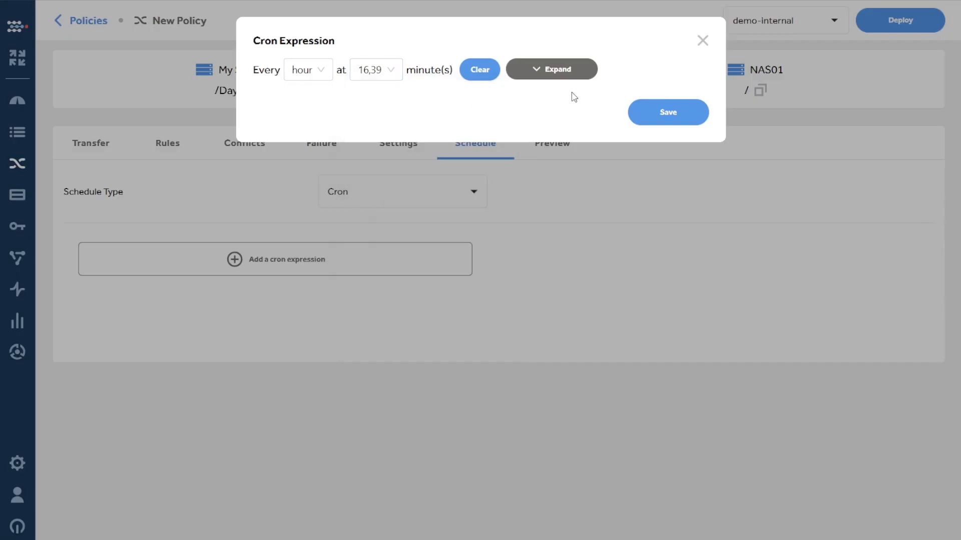
{"action": "left_click", "coordinate": [694, 120]}
{"action": "left_click_drag", "start_coordinate": [122, 250], "coordinate": [67, 255]}
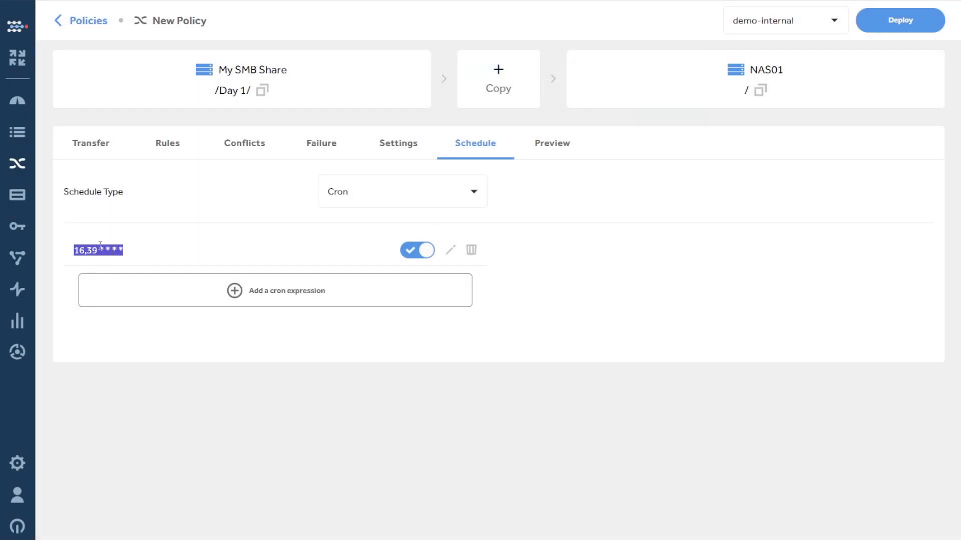
{"action": "left_click", "coordinate": [471, 251]}
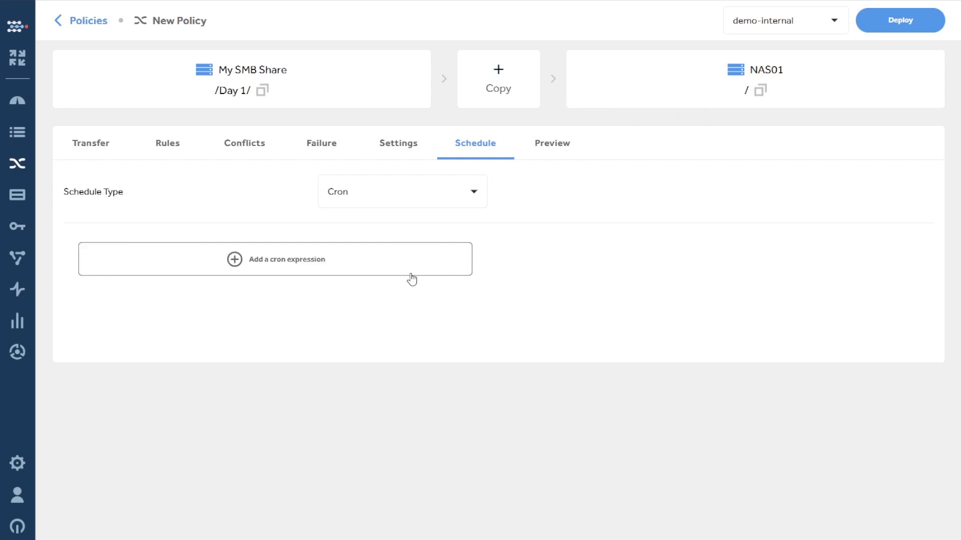
Step: Examine the expanded editor for a raw cron expression without saving one
{"action": "left_click", "coordinate": [320, 262]}
{"action": "left_click", "coordinate": [470, 71]}
{"action": "left_click_drag", "start_coordinate": [369, 118], "coordinate": [247, 130]}
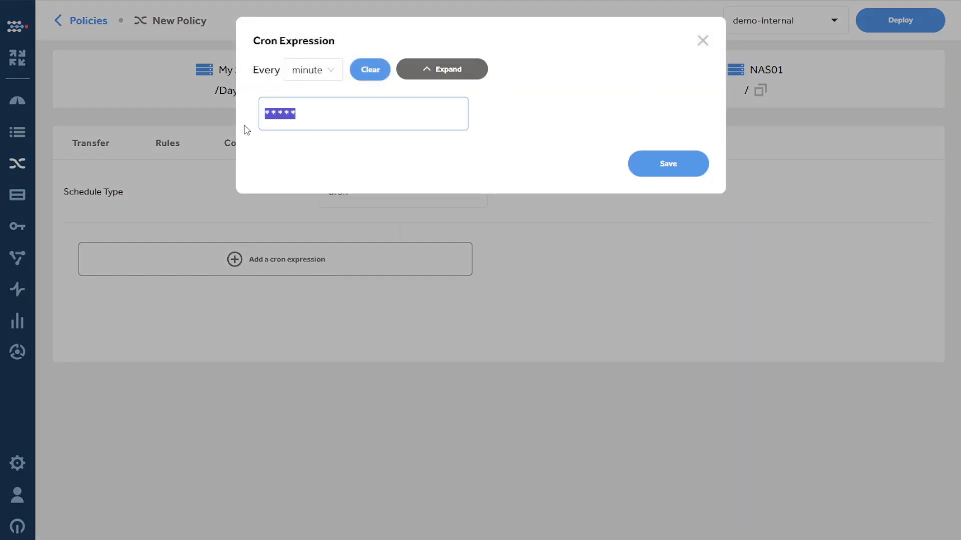
{"action": "left_click", "coordinate": [702, 41]}
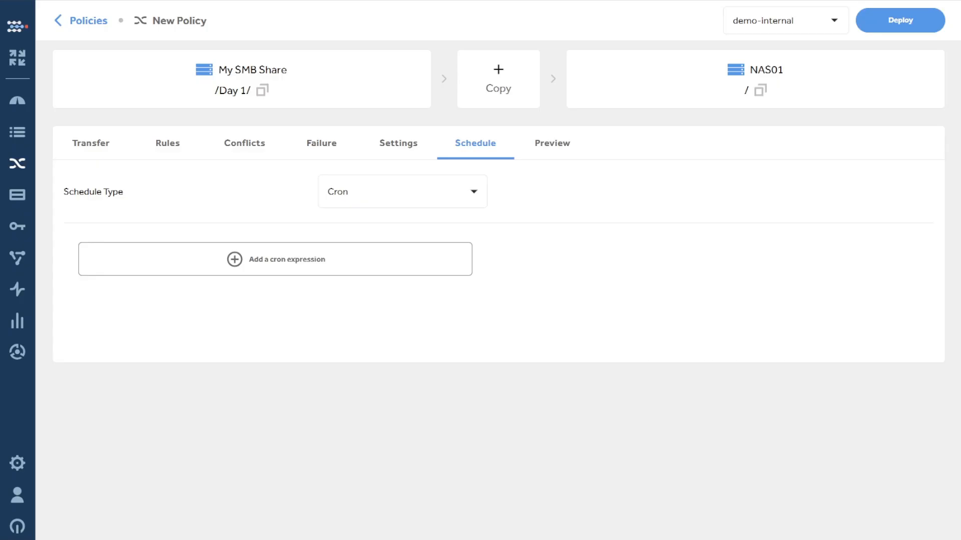
Step: Change the policy's transfer source storage to My NFS Share
{"action": "left_click", "coordinate": [561, 147]}
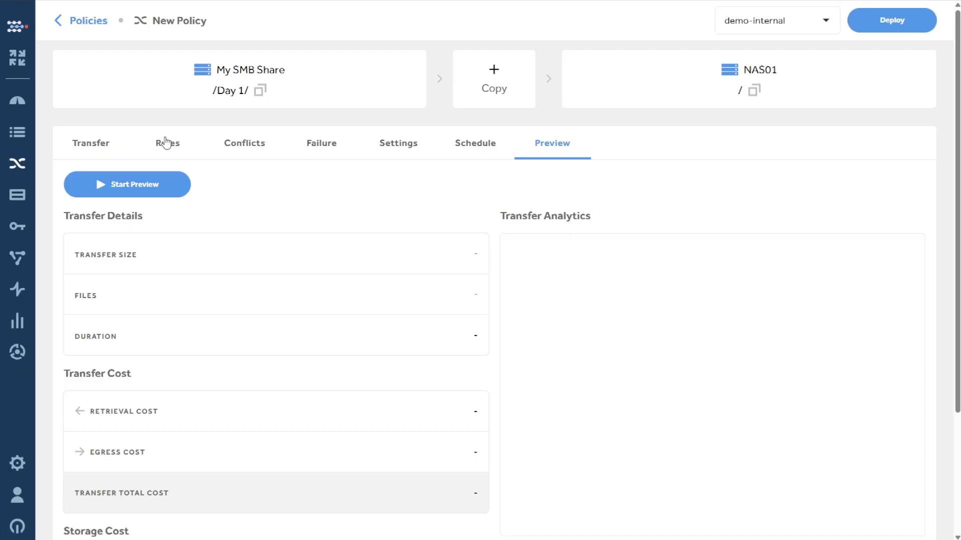
{"action": "left_click", "coordinate": [82, 143]}
{"action": "scroll", "coordinate": [195, 230], "scroll_direction": "down", "scroll_amount": 1}
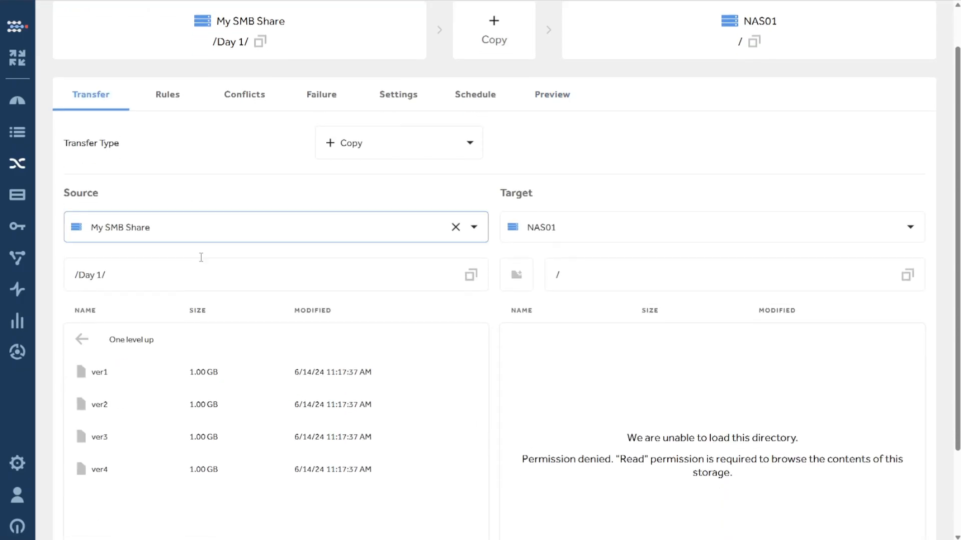
{"action": "left_click", "coordinate": [241, 231]}
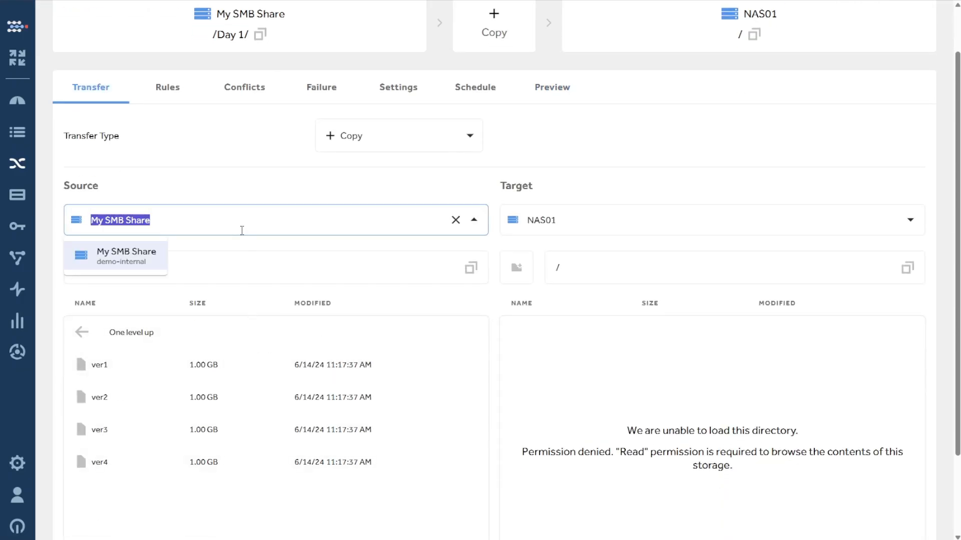
{"action": "type", "text": "NFS"}
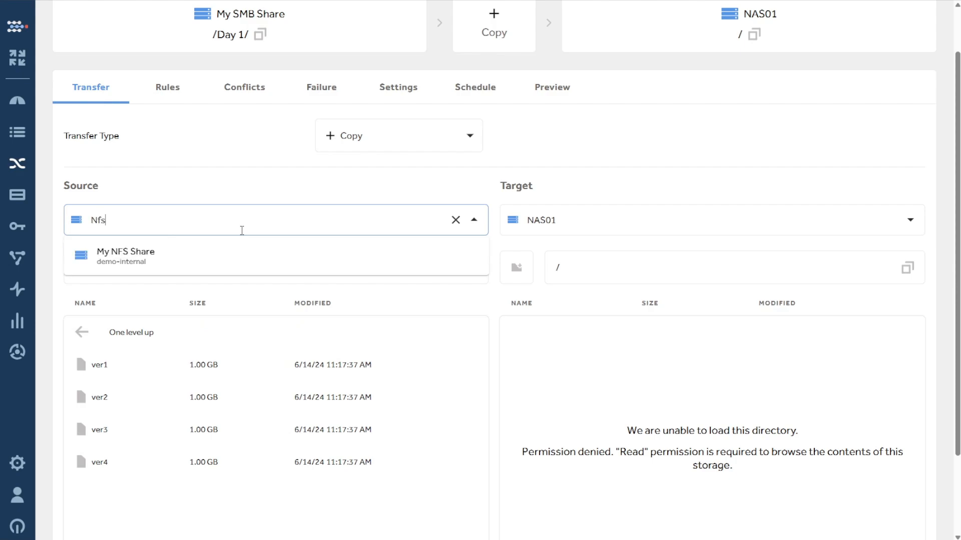
{"action": "left_click", "coordinate": [242, 264]}
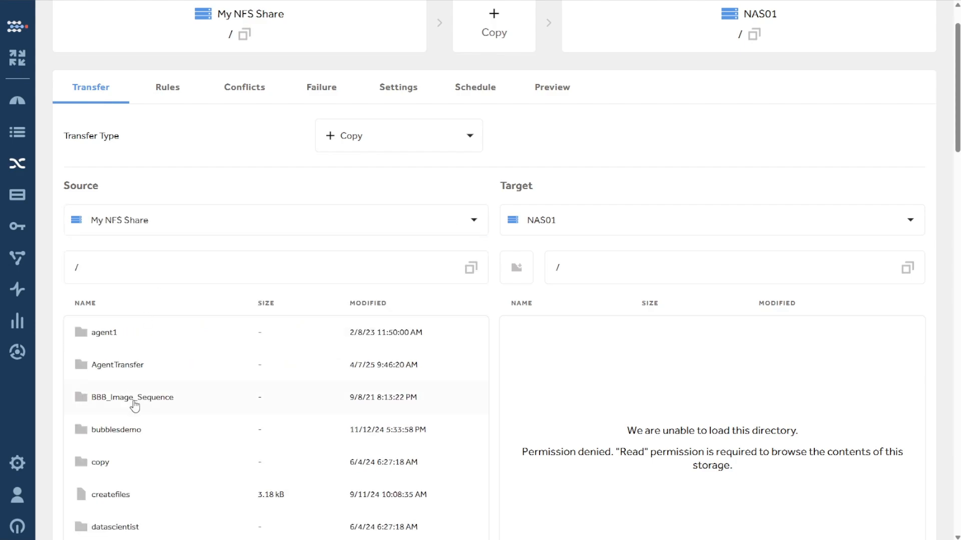
Step: Set the source path on the share to /Show1/
{"action": "type", "text": "Sh"}
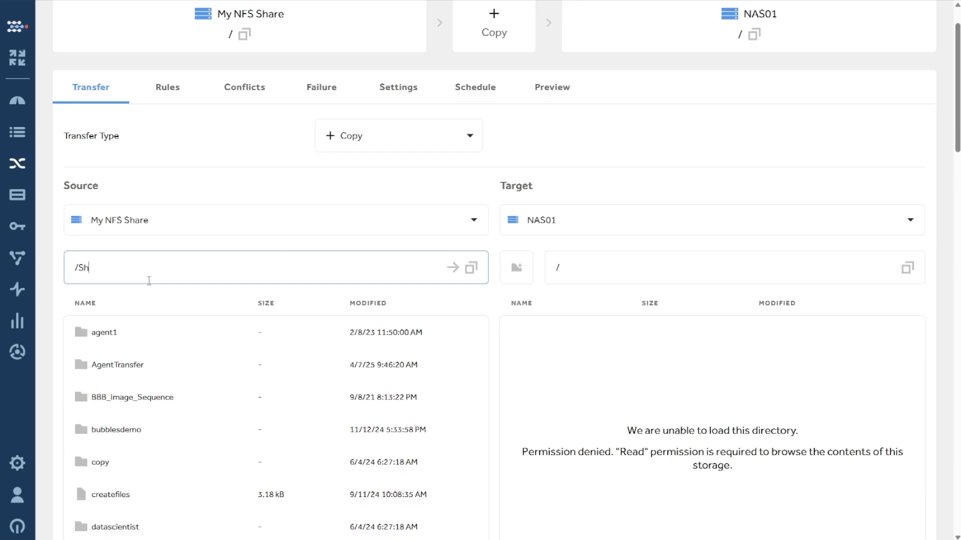
{"action": "type", "text": "ow1"}
{"action": "key", "text": "Return"}
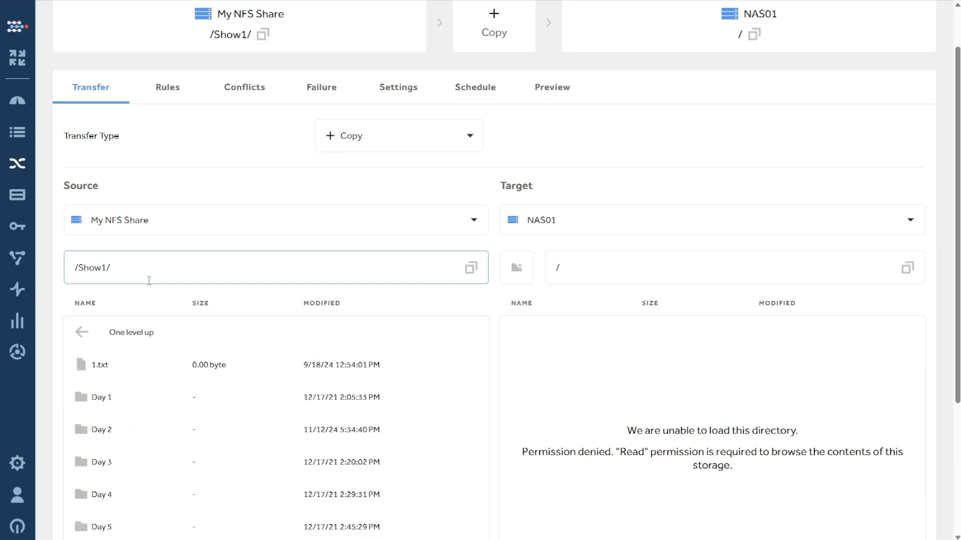
Step: Change the policy's transfer target to My S3 Bucket and set the transfer type to Move
{"action": "left_click", "coordinate": [546, 209]}
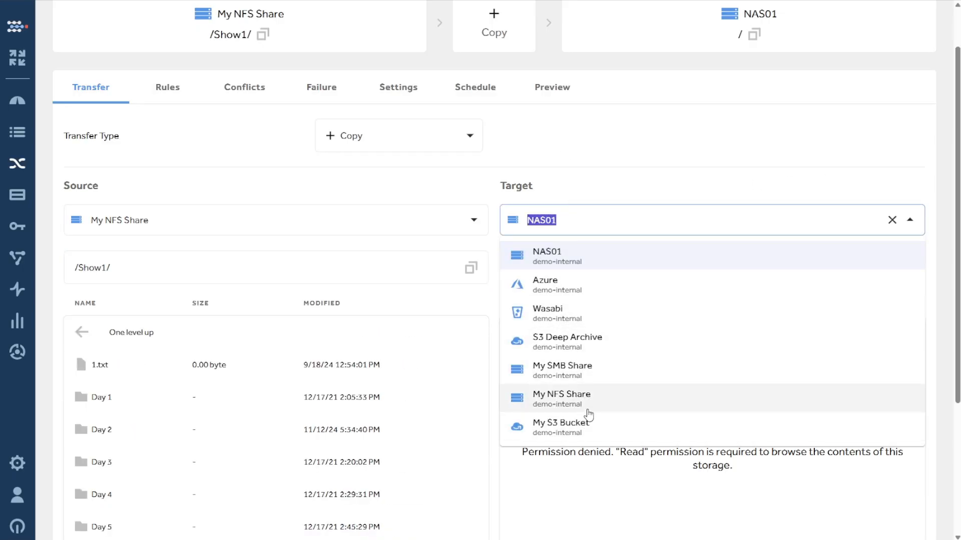
{"action": "left_click", "coordinate": [590, 437]}
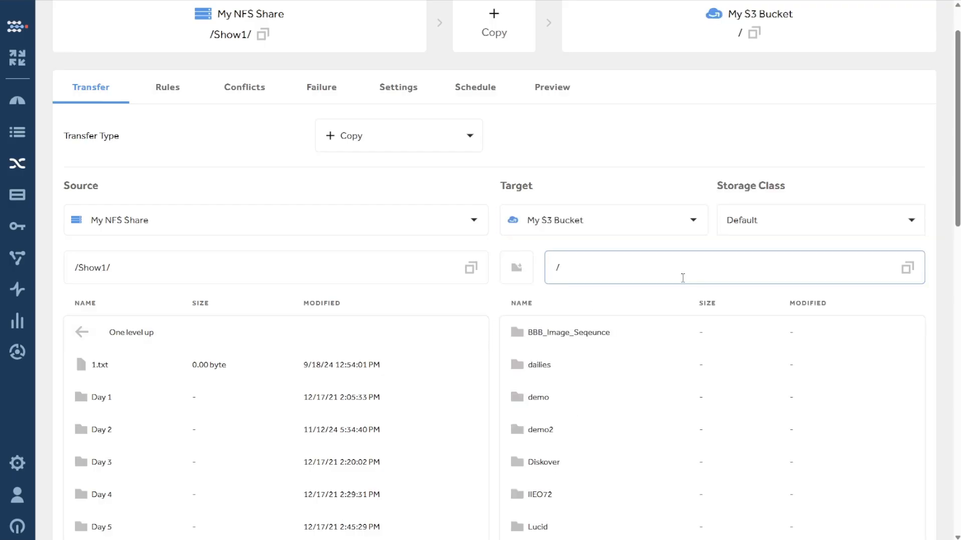
{"action": "scroll", "coordinate": [600, 175], "scroll_direction": "up", "scroll_amount": 2}
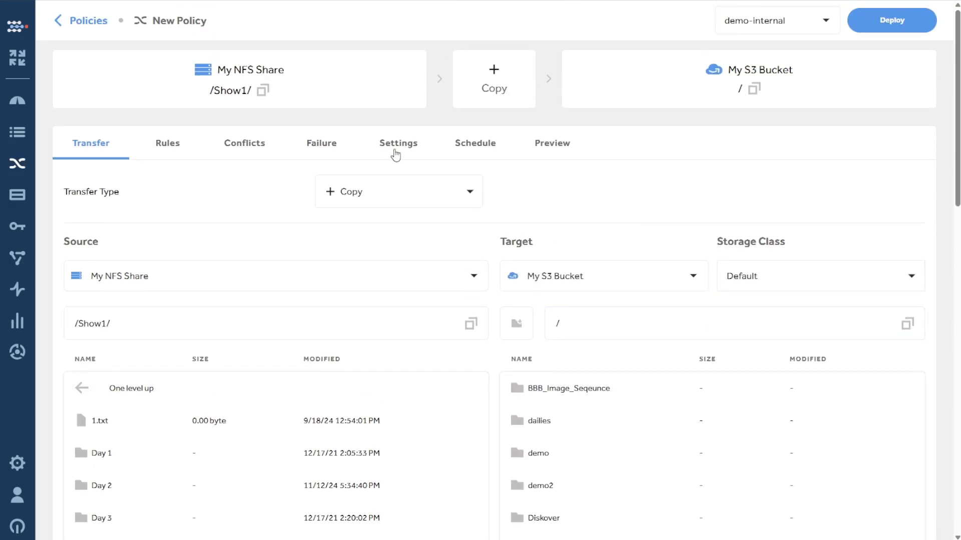
{"action": "left_click", "coordinate": [414, 186]}
{"action": "left_click", "coordinate": [369, 253]}
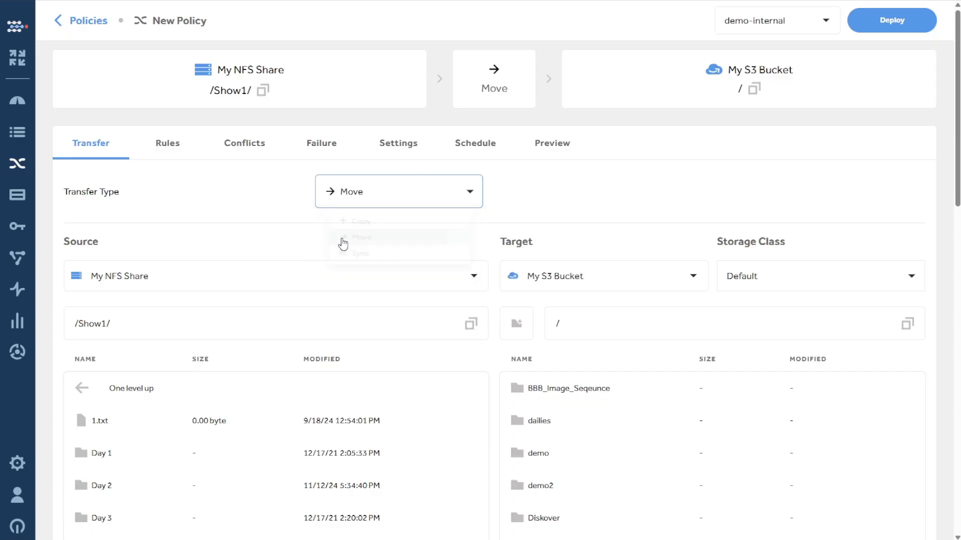
Step: Enable the rule that includes files last accessed more than 730 days ago
{"action": "left_click", "coordinate": [157, 149]}
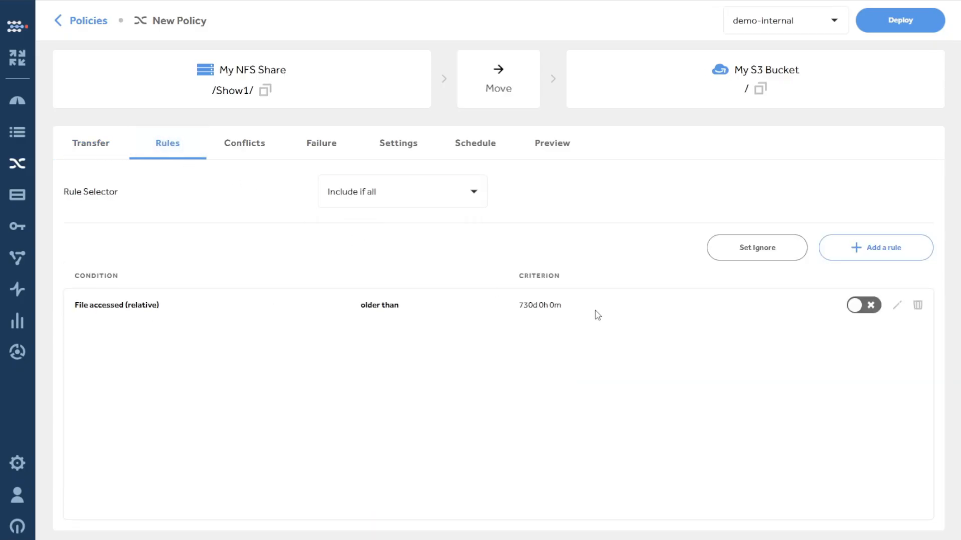
{"action": "left_click_drag", "start_coordinate": [560, 304], "coordinate": [470, 301]}
{"action": "left_click", "coordinate": [857, 306]}
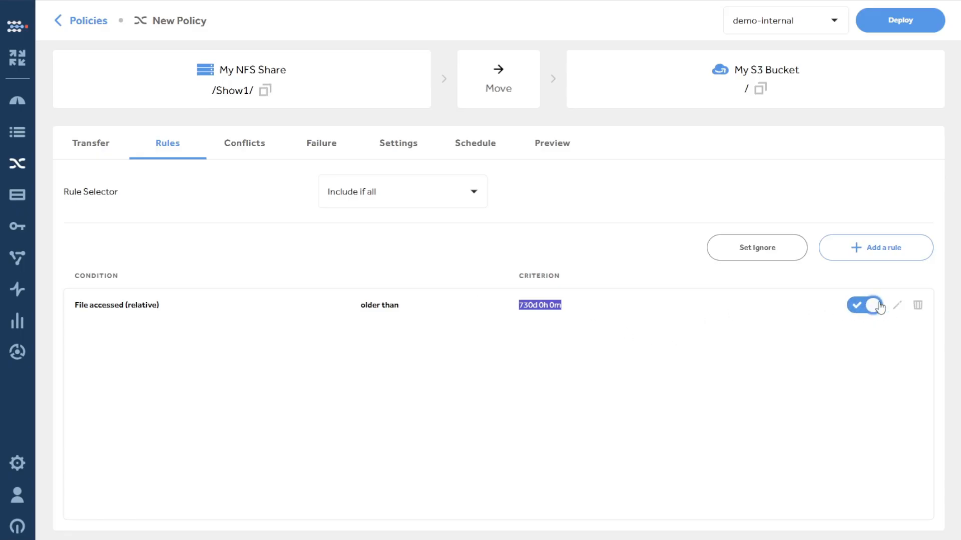
Step: Run a preview of the move policy and examine its transfer size, file count, duration, transfer cost and monthly storage cost
{"action": "left_click", "coordinate": [551, 142]}
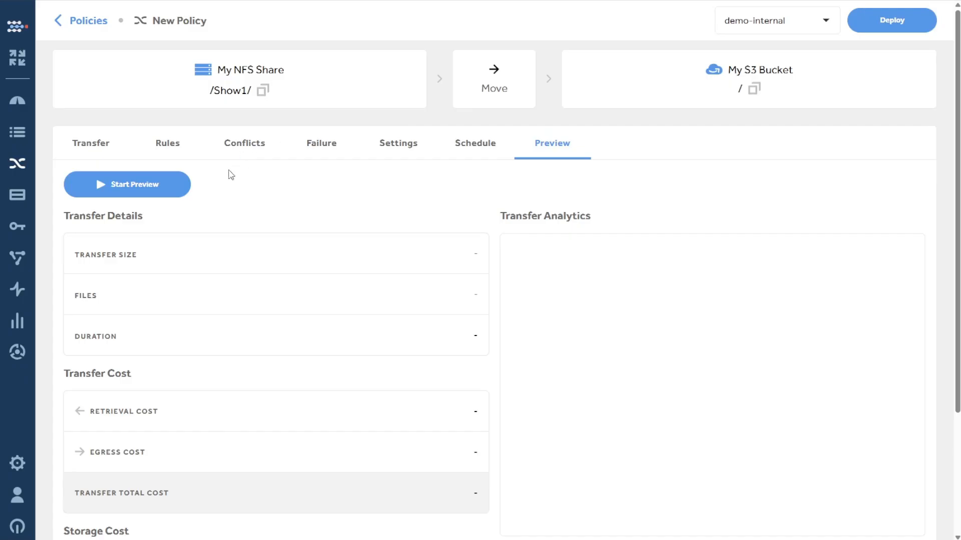
{"action": "left_click", "coordinate": [175, 188]}
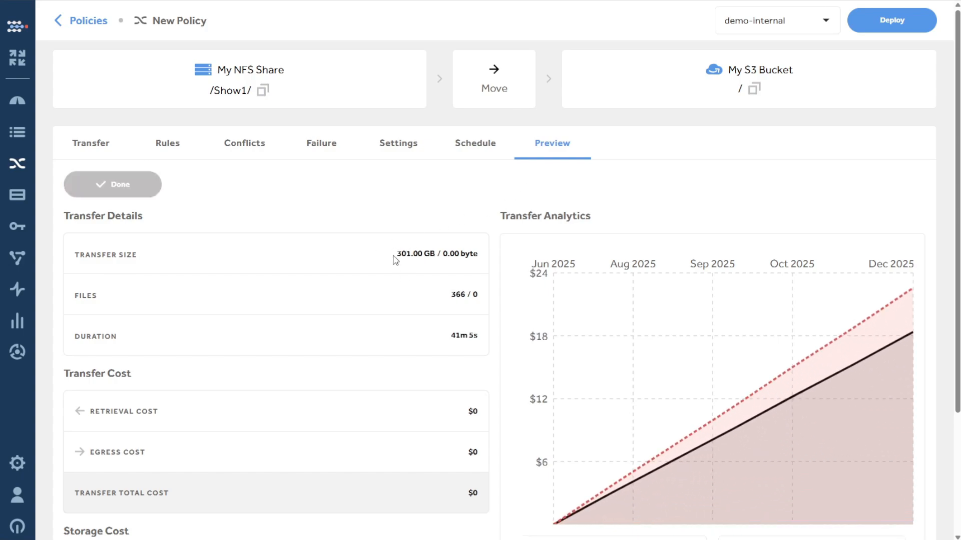
{"action": "left_click_drag", "start_coordinate": [392, 258], "coordinate": [436, 268]}
{"action": "left_click_drag", "start_coordinate": [446, 302], "coordinate": [466, 306]}
{"action": "left_click_drag", "start_coordinate": [450, 337], "coordinate": [470, 344]}
{"action": "left_click", "coordinate": [478, 350]}
{"action": "scroll", "coordinate": [487, 368], "scroll_direction": "down", "scroll_amount": 1}
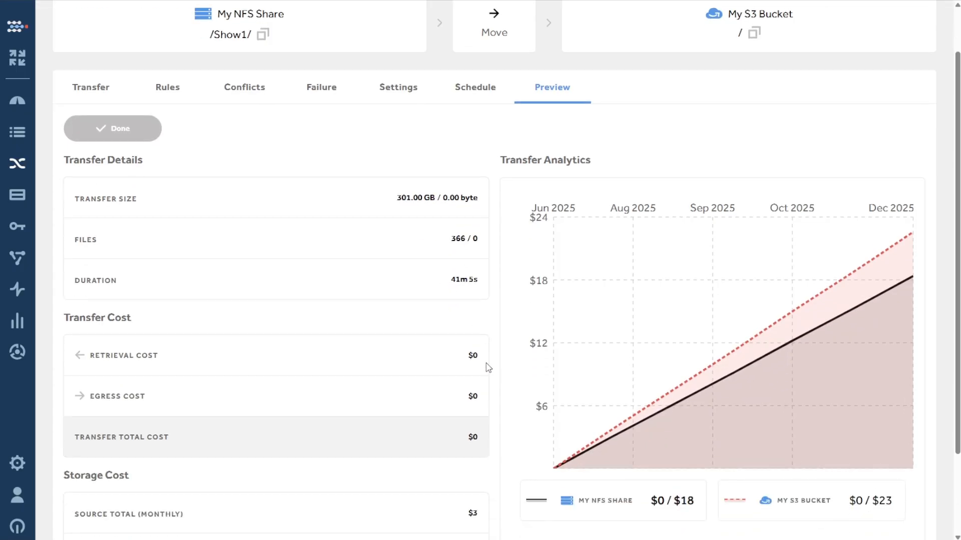
{"action": "scroll", "coordinate": [498, 307], "scroll_direction": "down", "scroll_amount": 2}
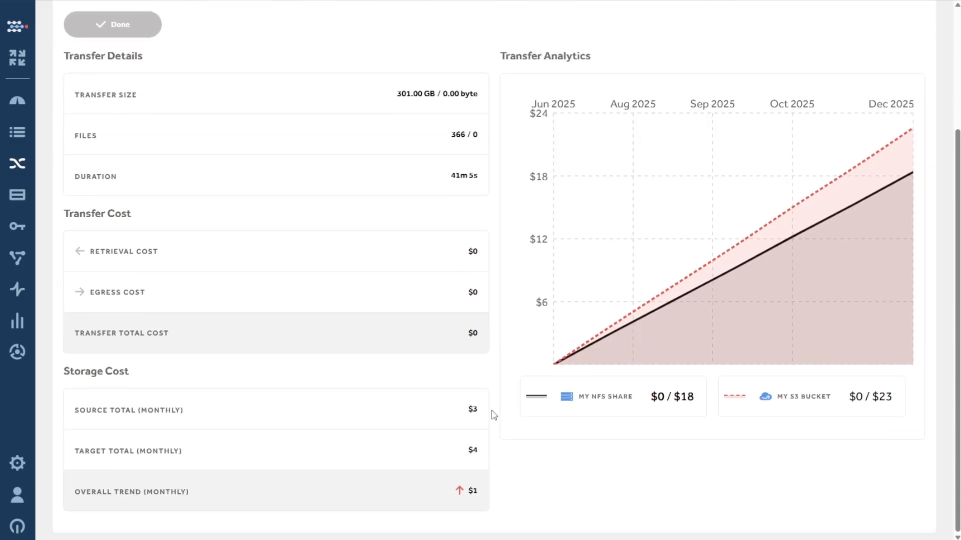
{"action": "left_click_drag", "start_coordinate": [471, 413], "coordinate": [478, 414]}
{"action": "left_click_drag", "start_coordinate": [453, 495], "coordinate": [473, 493]}
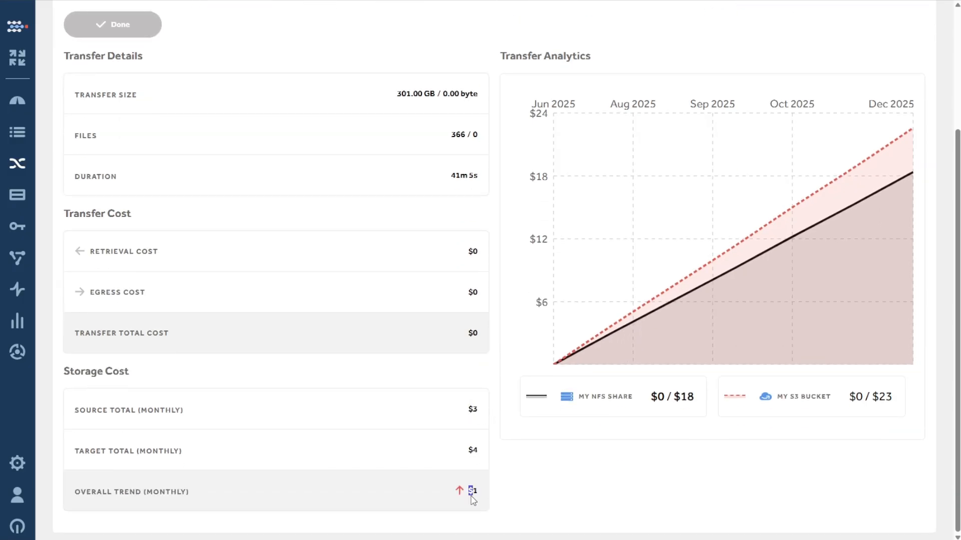
{"action": "left_click", "coordinate": [515, 487]}
{"action": "scroll", "coordinate": [691, 476], "scroll_direction": "up", "scroll_amount": 3}
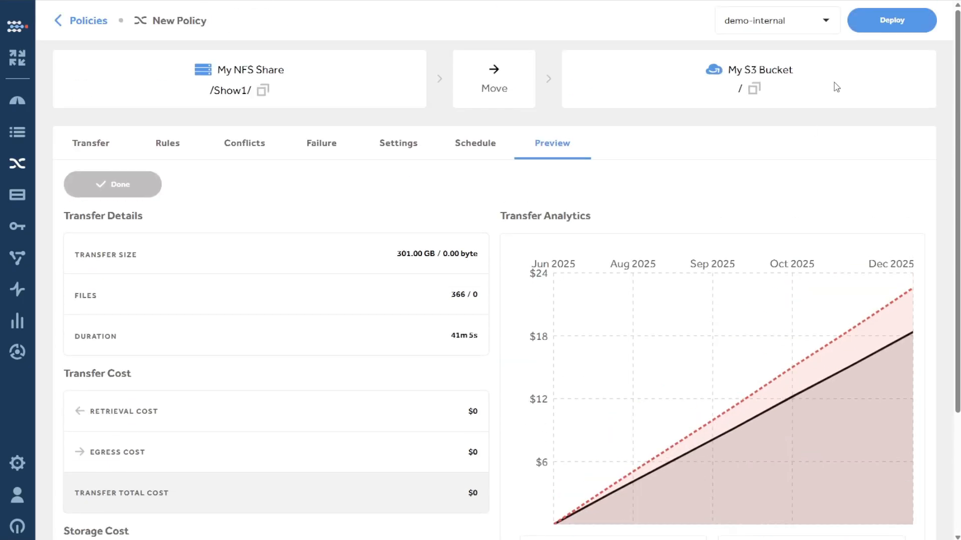
Step: Deploy the new policy under the name Archival Policy
{"action": "left_click", "coordinate": [890, 26]}
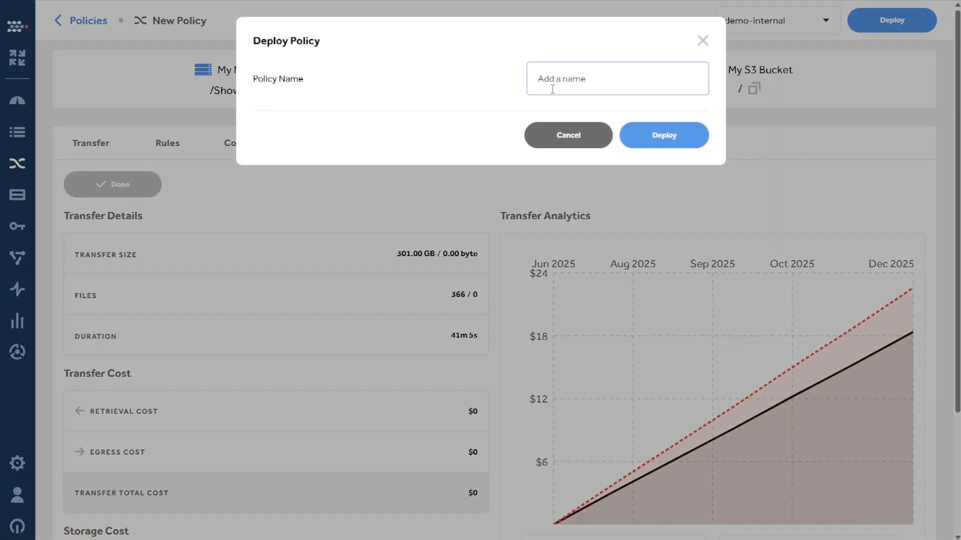
{"action": "type", "text": "Archival Policy"}
{"action": "left_click", "coordinate": [665, 142]}
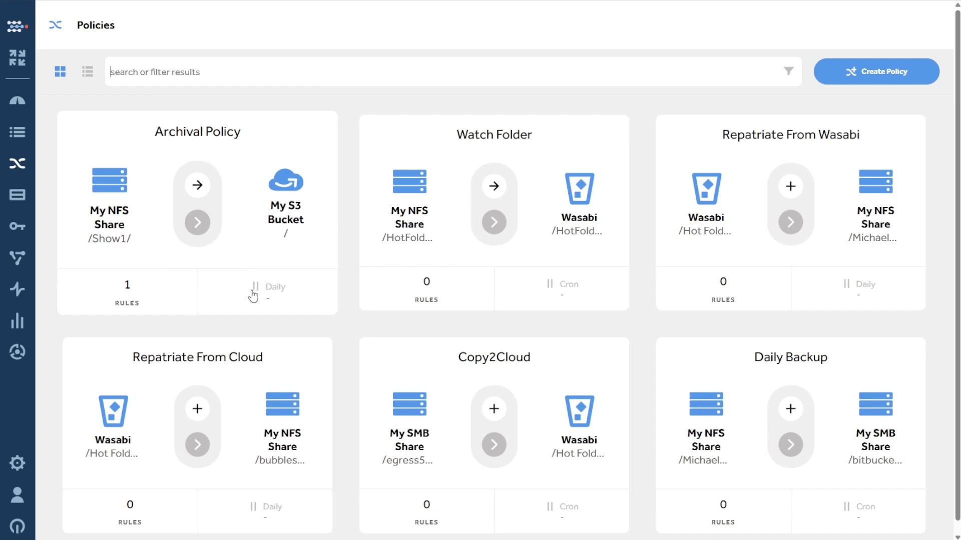
Step: Open the details of the deployed Archival Policy and activate it
{"action": "left_click", "coordinate": [283, 300]}
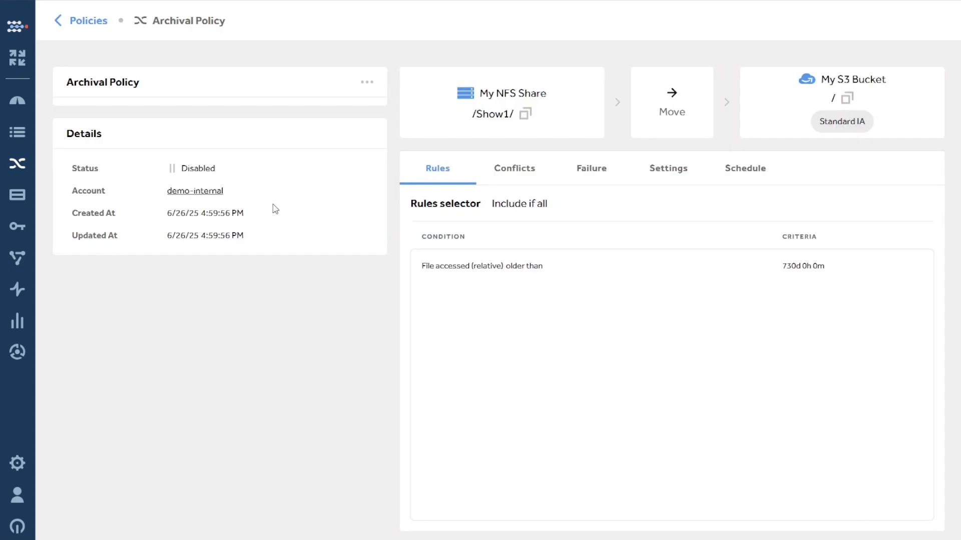
{"action": "left_click", "coordinate": [368, 84]}
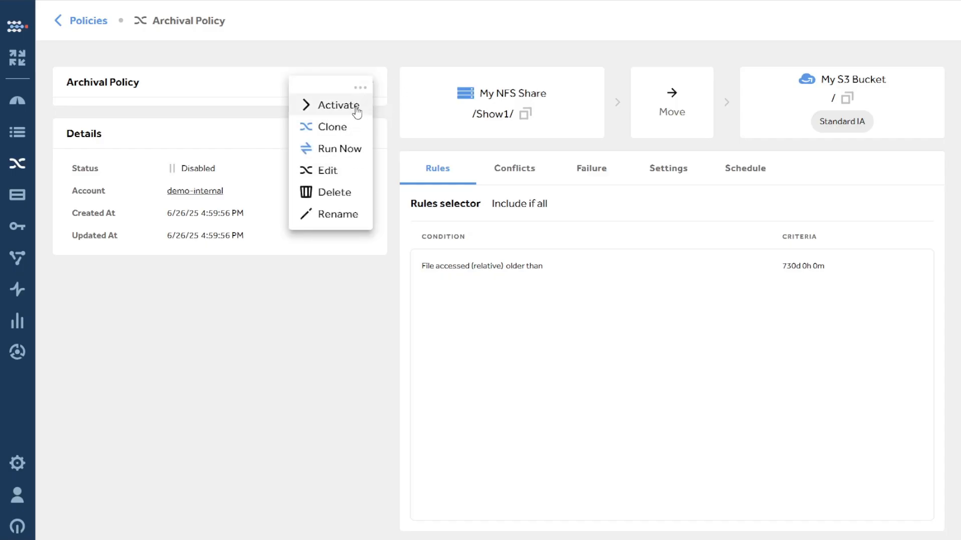
{"action": "left_click", "coordinate": [356, 106]}
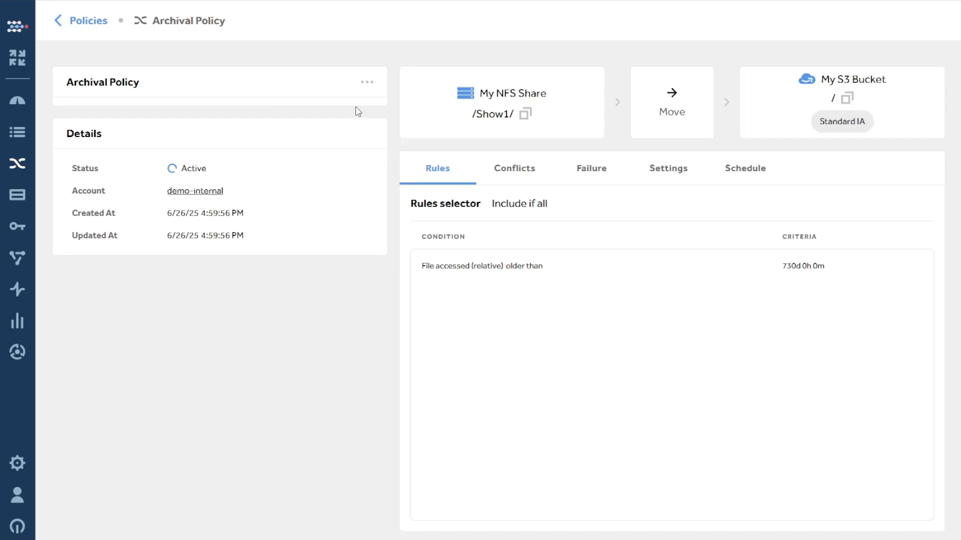
Step: Try the Glacier Deep Archive storage class and the S3 Deep Archive target in the policy's editor, leaving without updating
{"action": "left_click", "coordinate": [366, 82]}
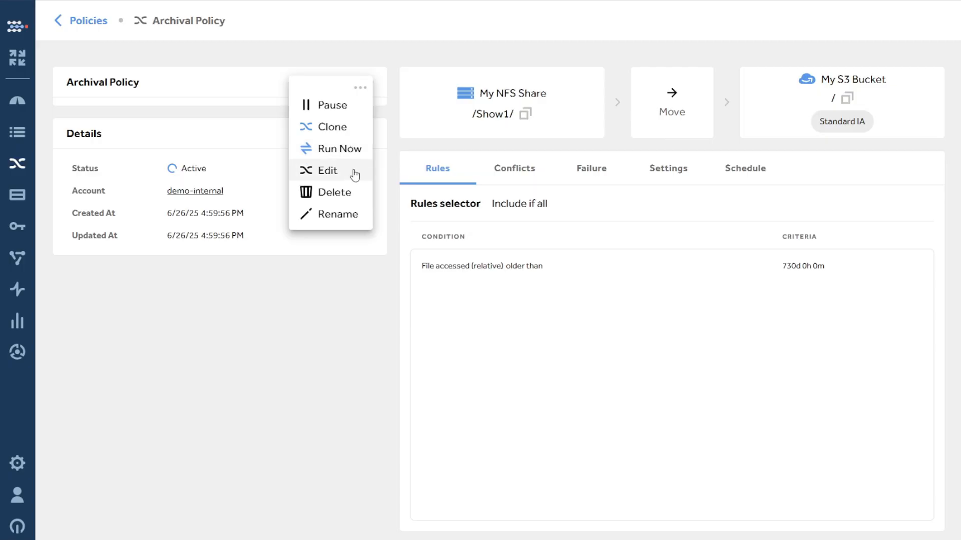
{"action": "left_click", "coordinate": [299, 354]}
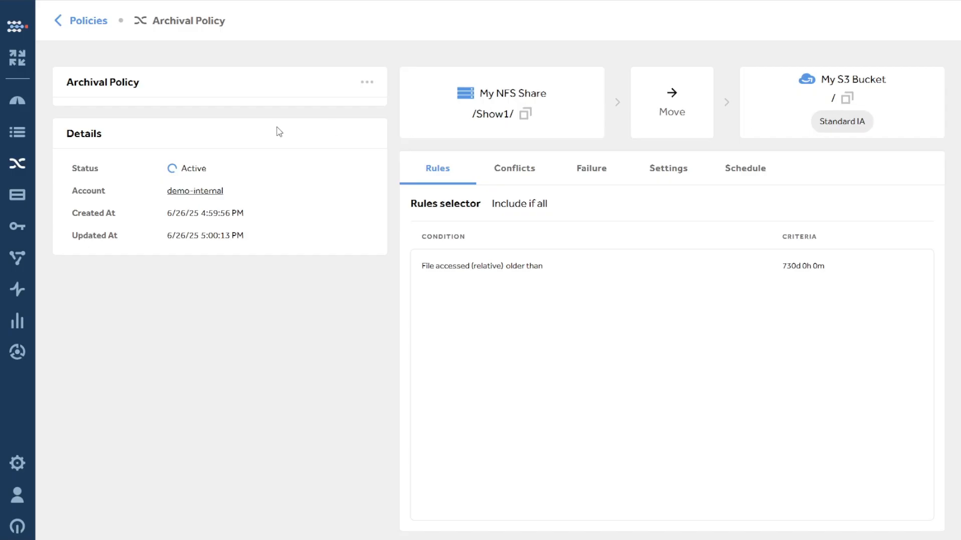
{"action": "left_click", "coordinate": [368, 83]}
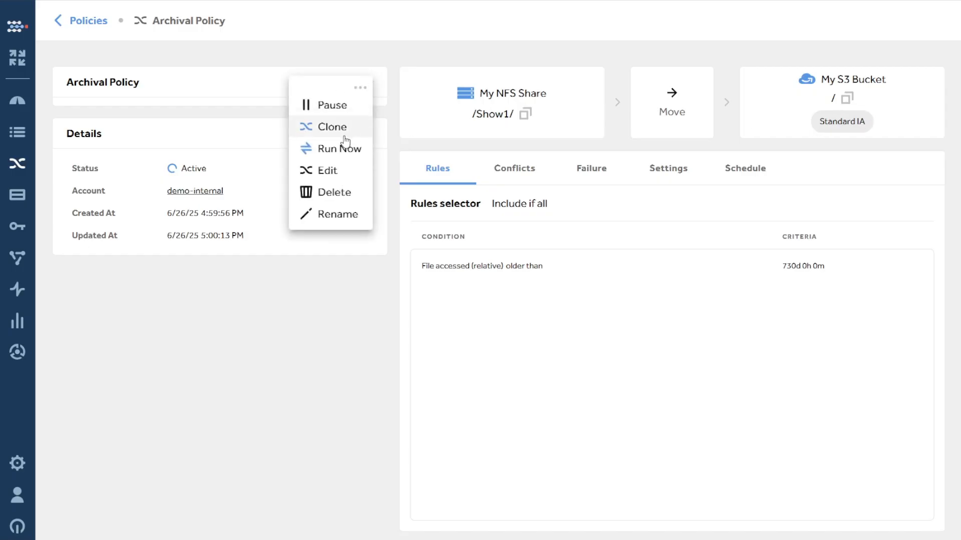
{"action": "left_click", "coordinate": [346, 172]}
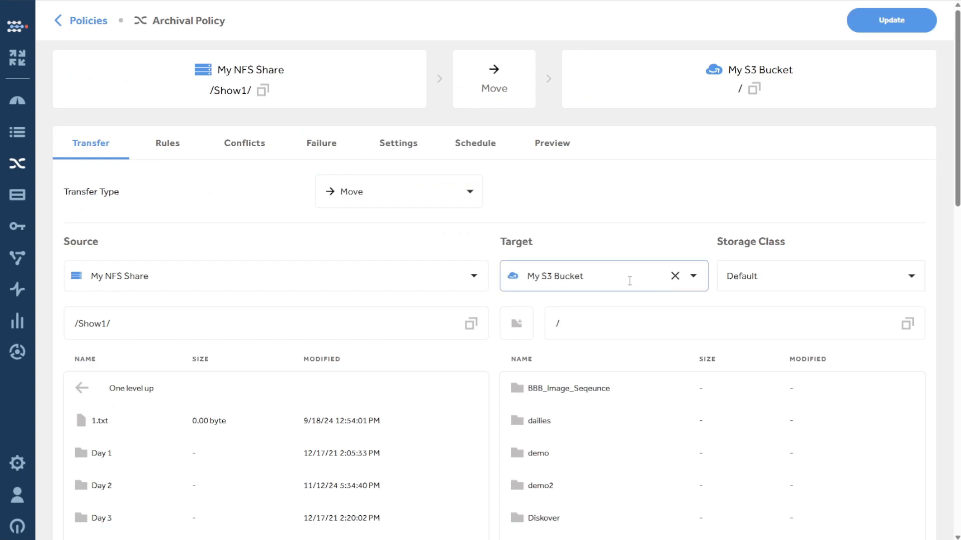
{"action": "left_click", "coordinate": [758, 279]}
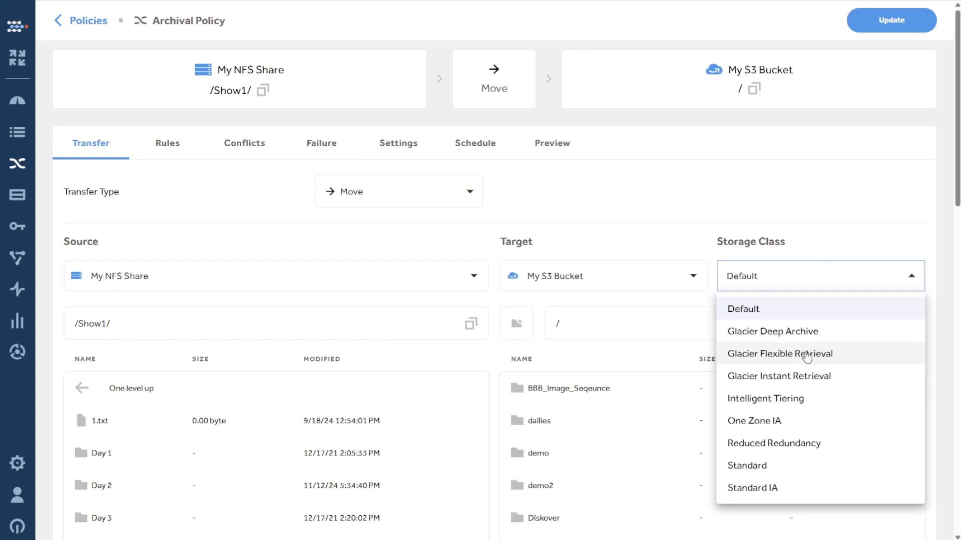
{"action": "left_click", "coordinate": [800, 336]}
{"action": "left_click", "coordinate": [601, 279]}
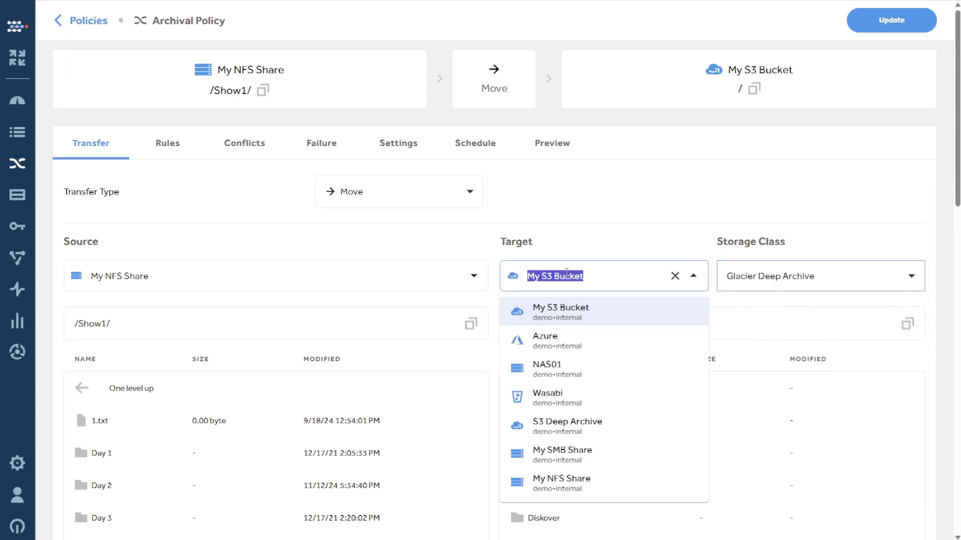
{"action": "left_click", "coordinate": [583, 429]}
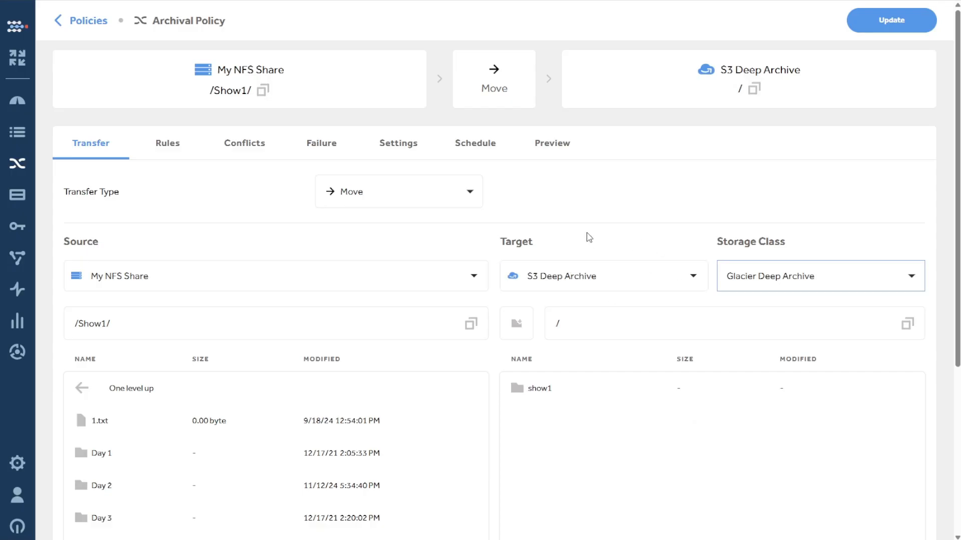
{"action": "left_click", "coordinate": [83, 20]}
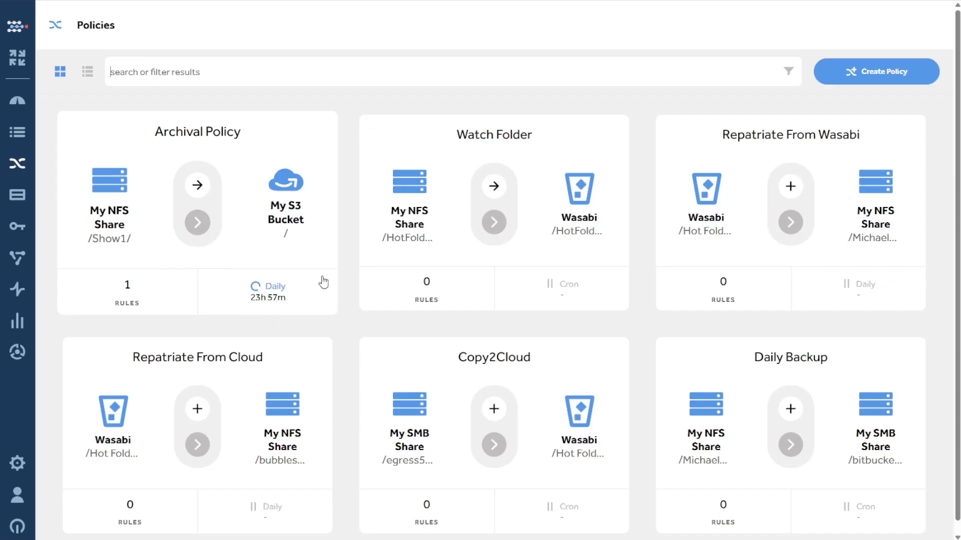
Step: Reopen the Archival Policy's details and run the policy immediately
{"action": "left_click", "coordinate": [335, 291]}
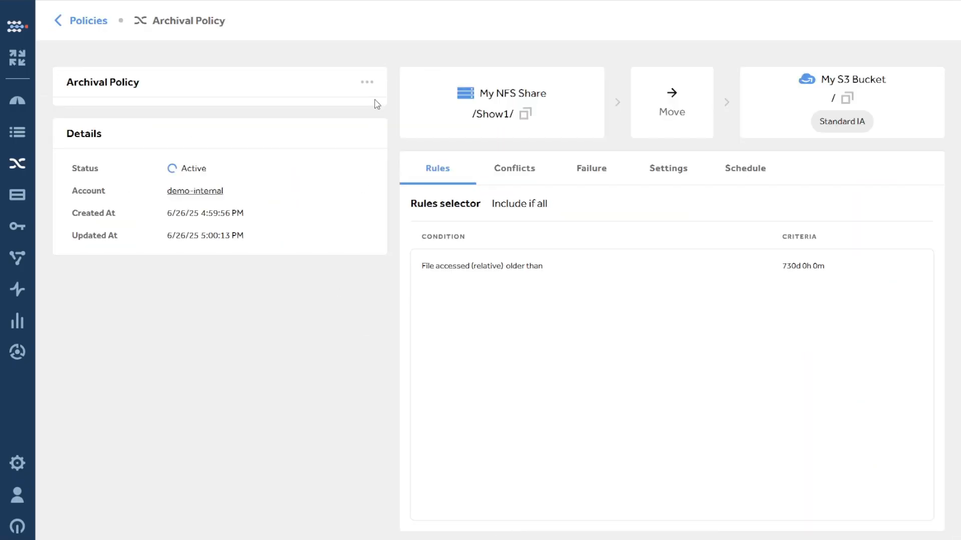
{"action": "left_click", "coordinate": [366, 83]}
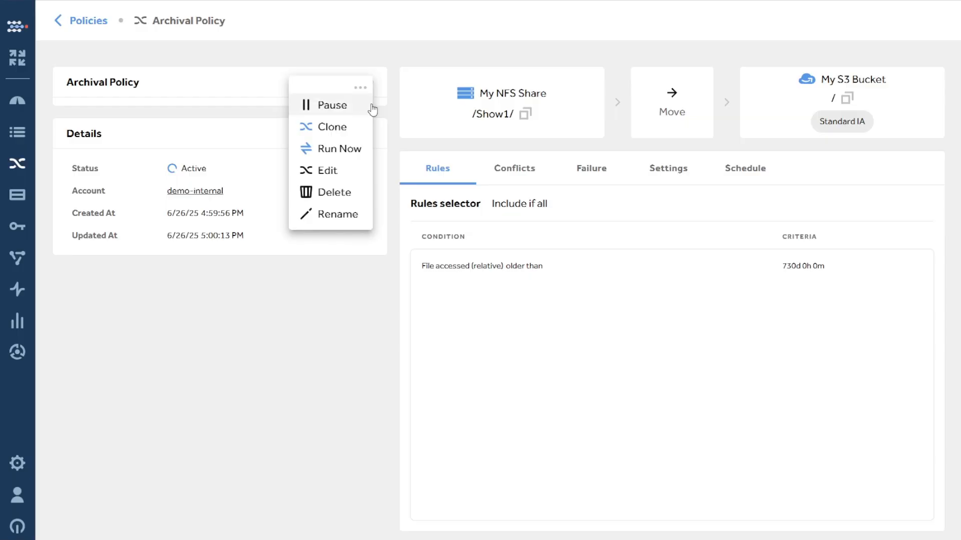
{"action": "left_click", "coordinate": [349, 148]}
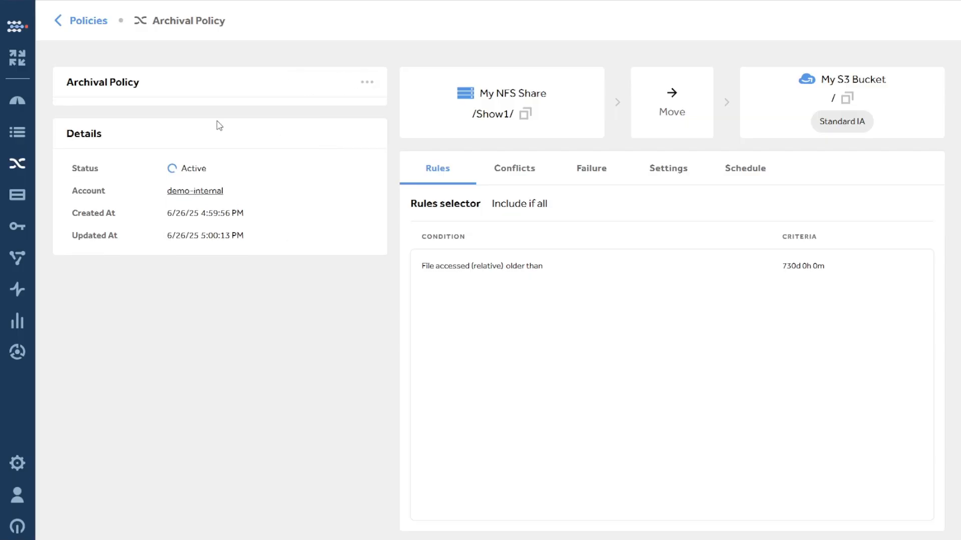
Step: Open the running Archival Policy job, cancel it and return to the list of jobs
{"action": "left_click", "coordinate": [44, 138]}
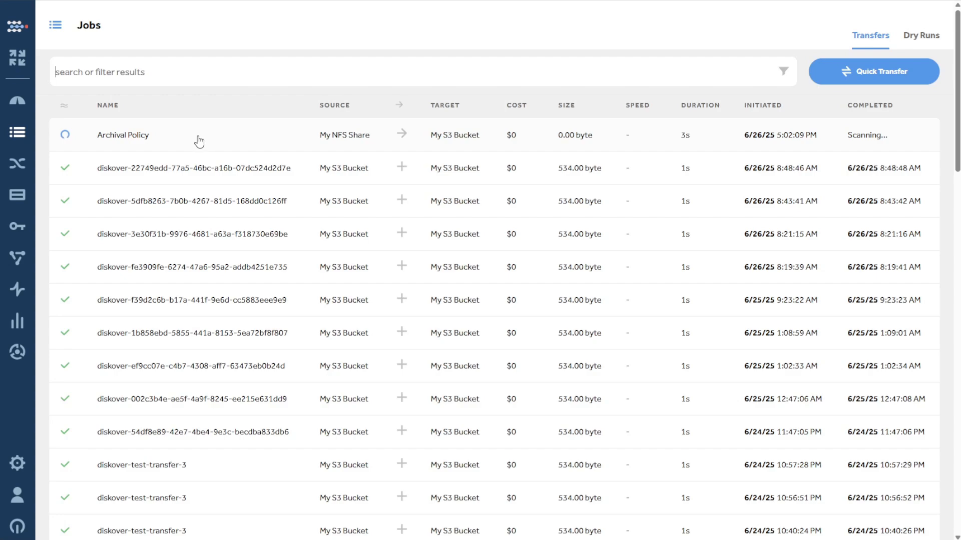
{"action": "left_click", "coordinate": [279, 147]}
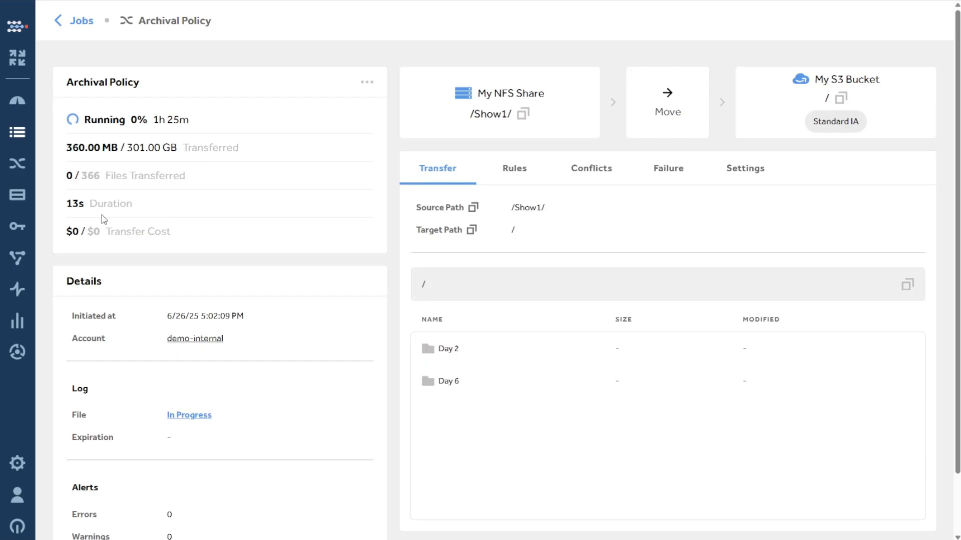
{"action": "left_click", "coordinate": [368, 82]}
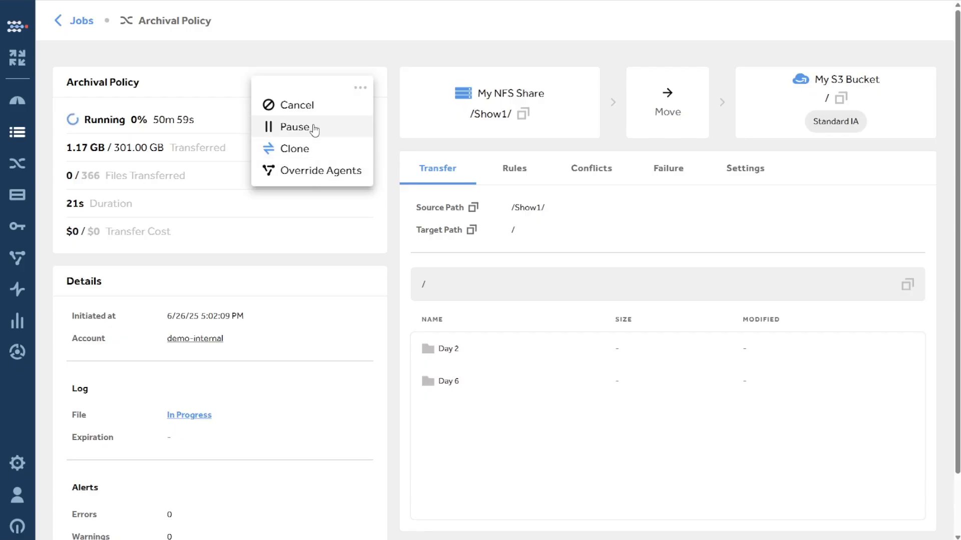
{"action": "left_click", "coordinate": [344, 104]}
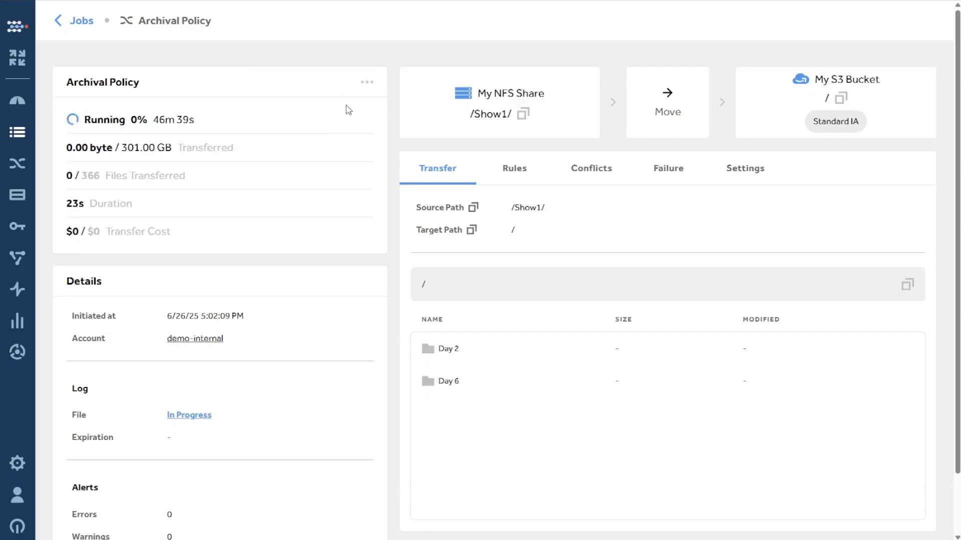
{"action": "left_click", "coordinate": [79, 20]}
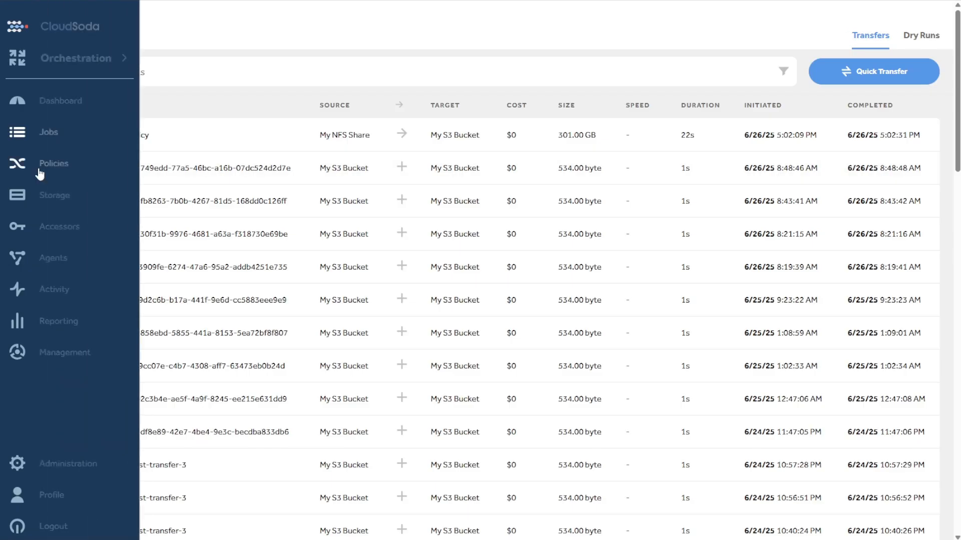
Step: Start a new quick transfer and choose My NFS Share as its source storage
{"action": "left_click", "coordinate": [894, 79]}
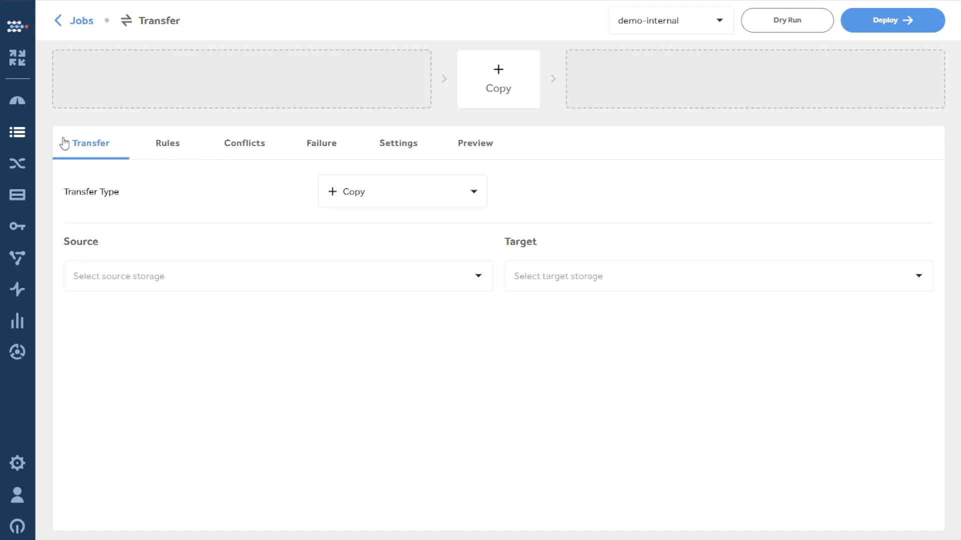
{"action": "mouse_move", "coordinate": [31, 139]}
{"action": "left_click", "coordinate": [296, 275]}
{"action": "left_click", "coordinate": [194, 463]}
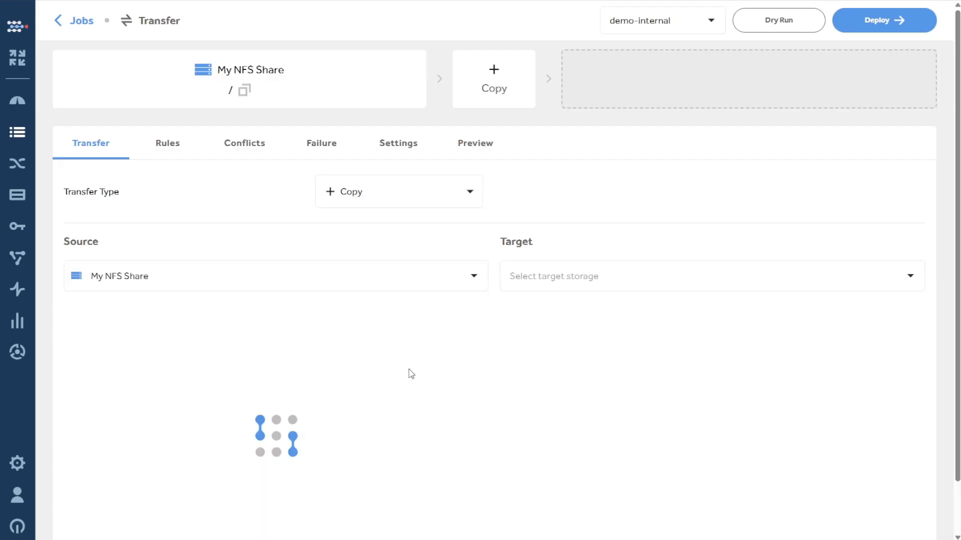
Step: Choose S3 Deep Archive as the quick transfer's target storage and open the transfer's preview page
{"action": "left_click", "coordinate": [633, 266]}
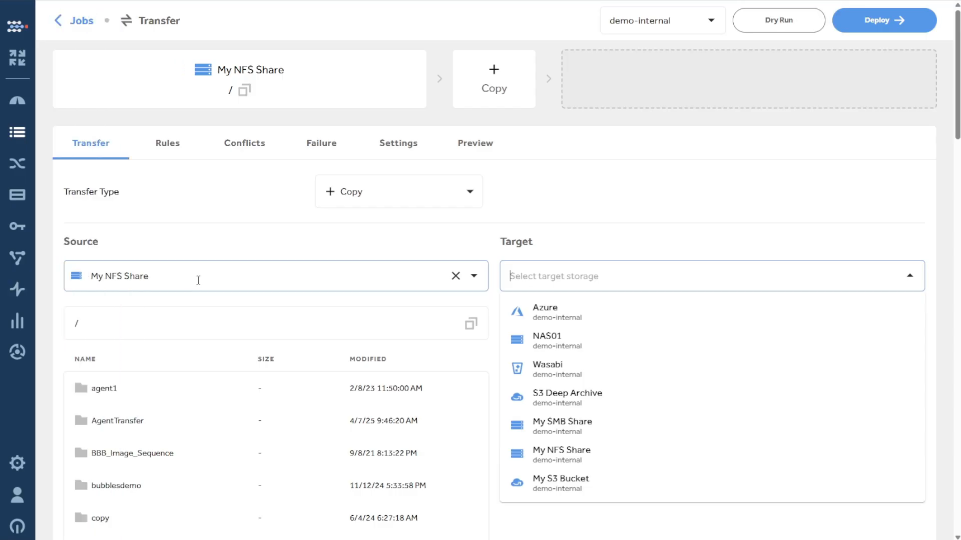
{"action": "left_click", "coordinate": [649, 400]}
{"action": "left_click", "coordinate": [463, 150]}
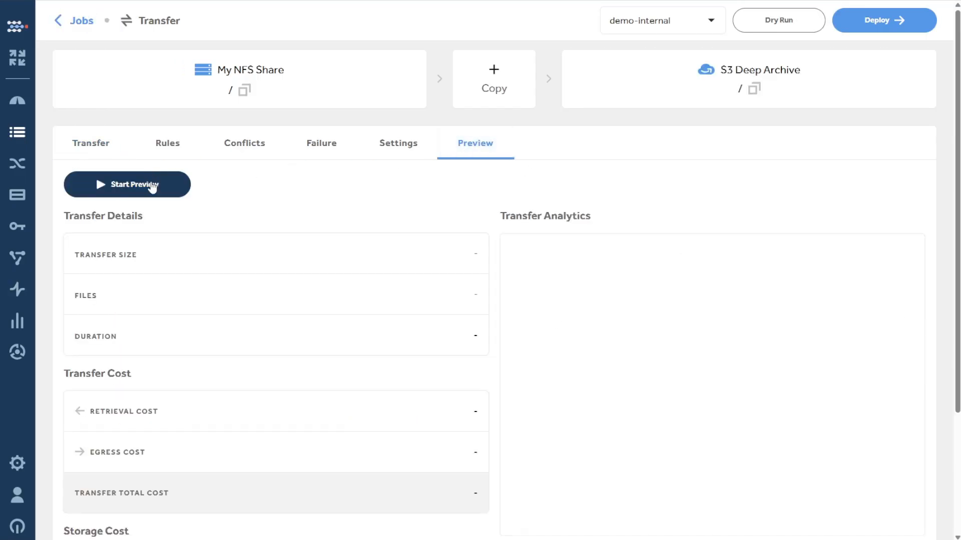
Step: Deploy a dry run of the transfer named "What would happen deep archive" and return to the list of transfer jobs
{"action": "left_click", "coordinate": [789, 19]}
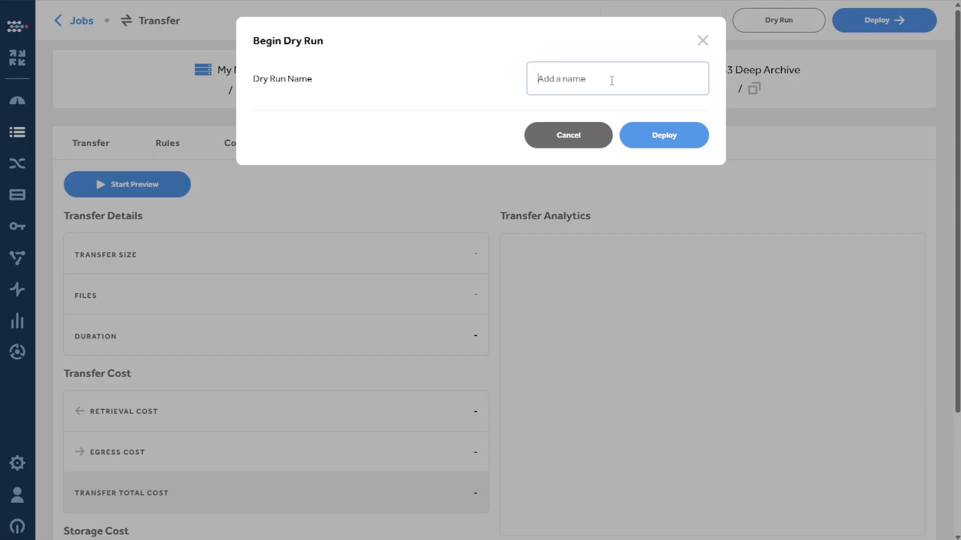
{"action": "type", "text": "What would happen deep archive"}
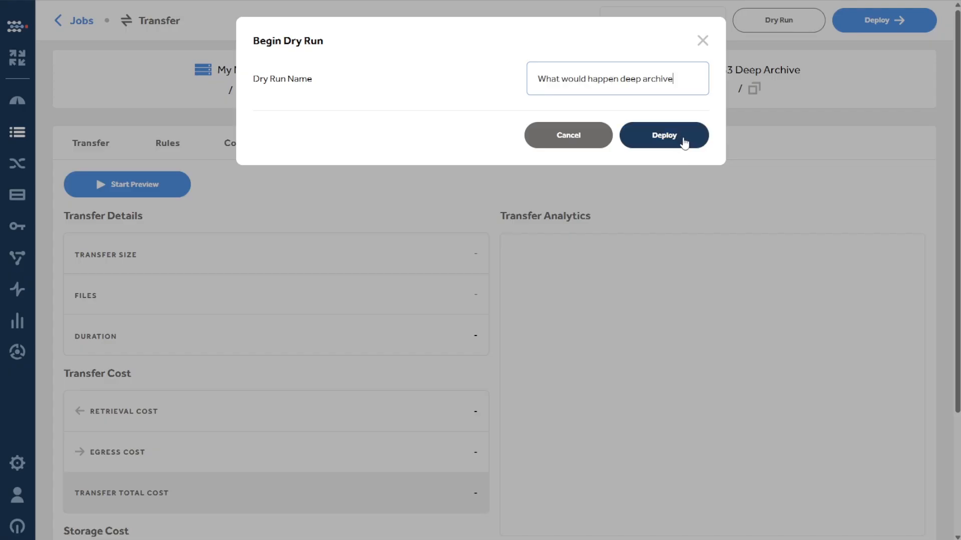
{"action": "left_click", "coordinate": [683, 143]}
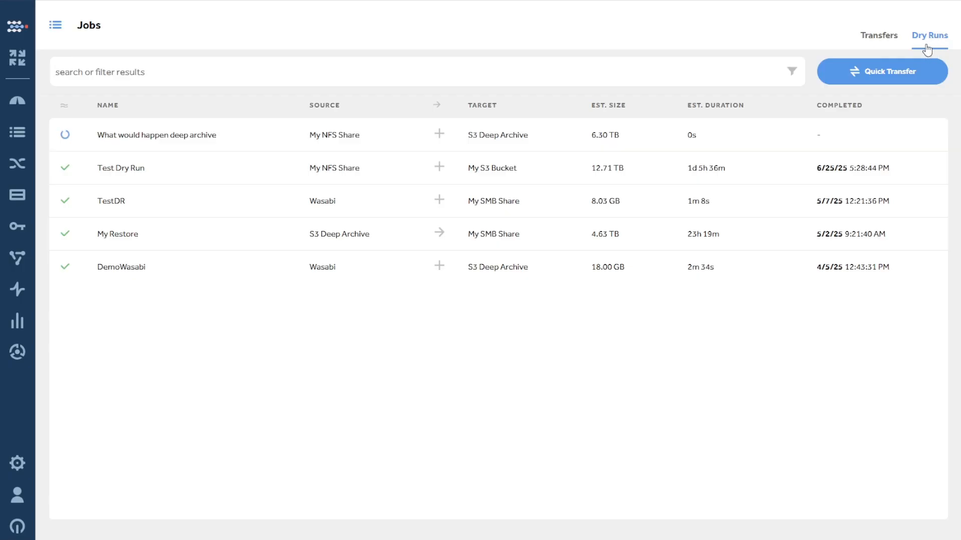
{"action": "left_click", "coordinate": [890, 36]}
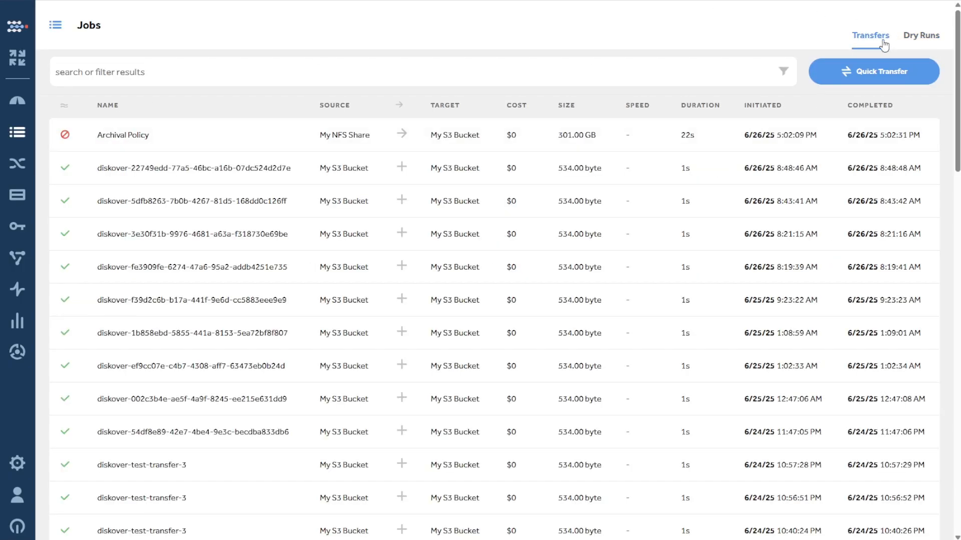
{"action": "mouse_move", "coordinate": [20, 164]}
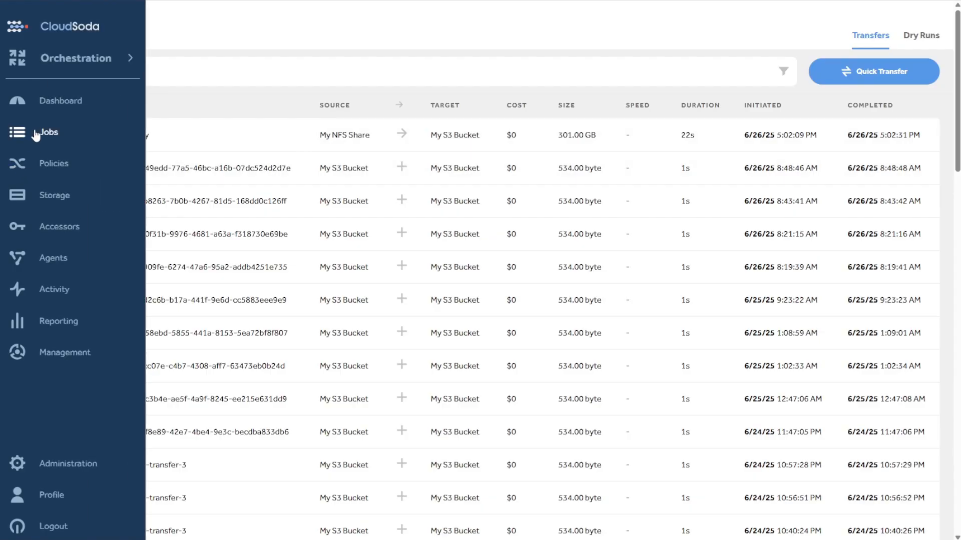